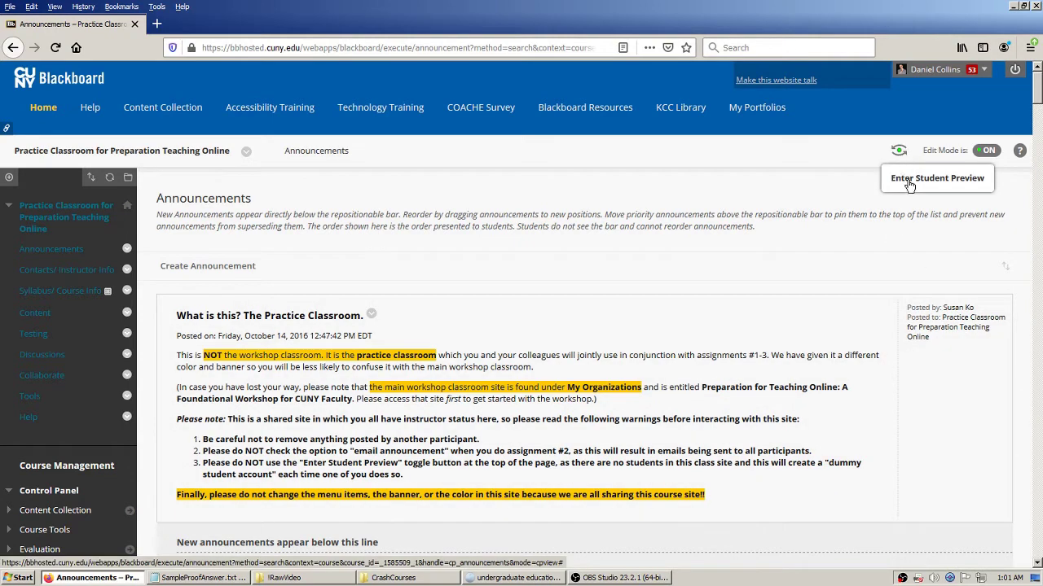
# Enter student preview and begin Test Statistics 1 from the course's Testing area.
pyautogui.click(900, 153)
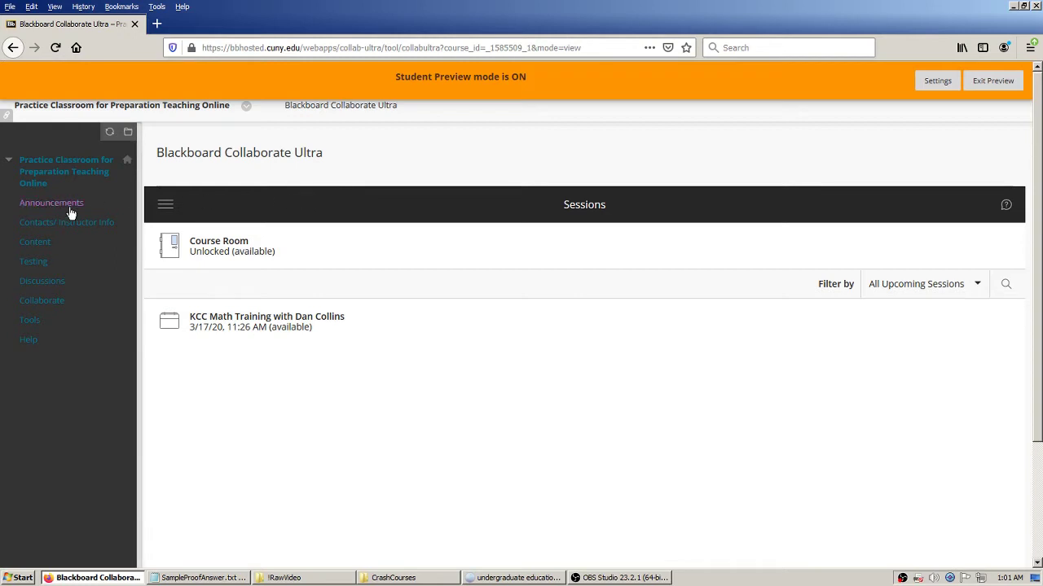
pyautogui.click(38, 268)
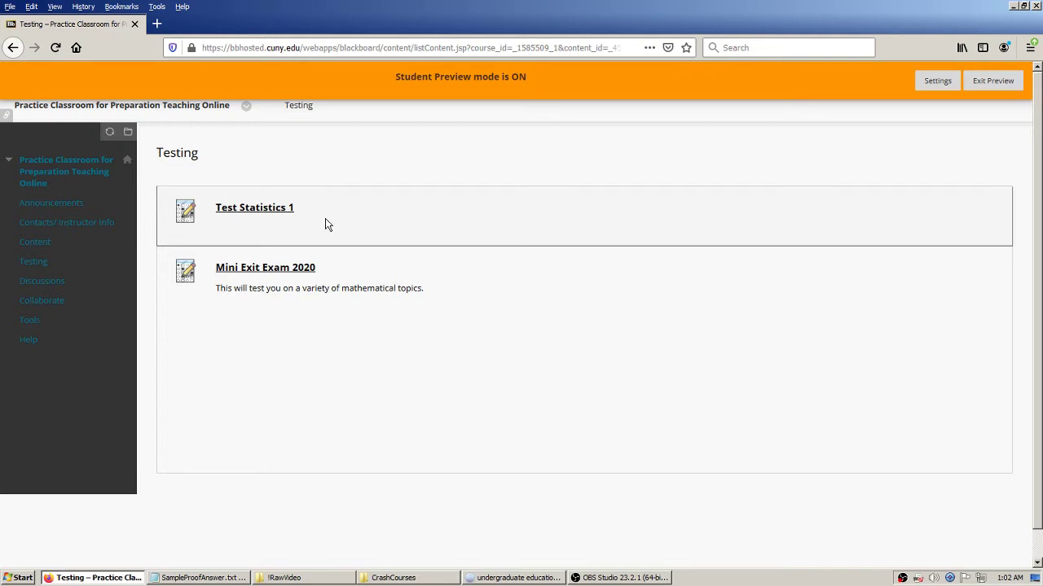
pyautogui.click(279, 212)
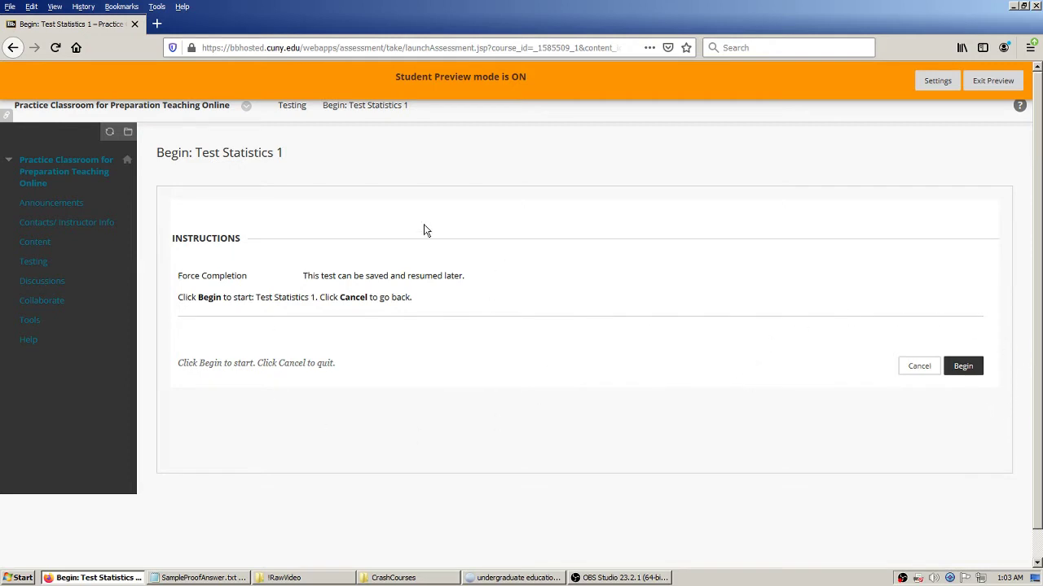
pyautogui.click(963, 366)
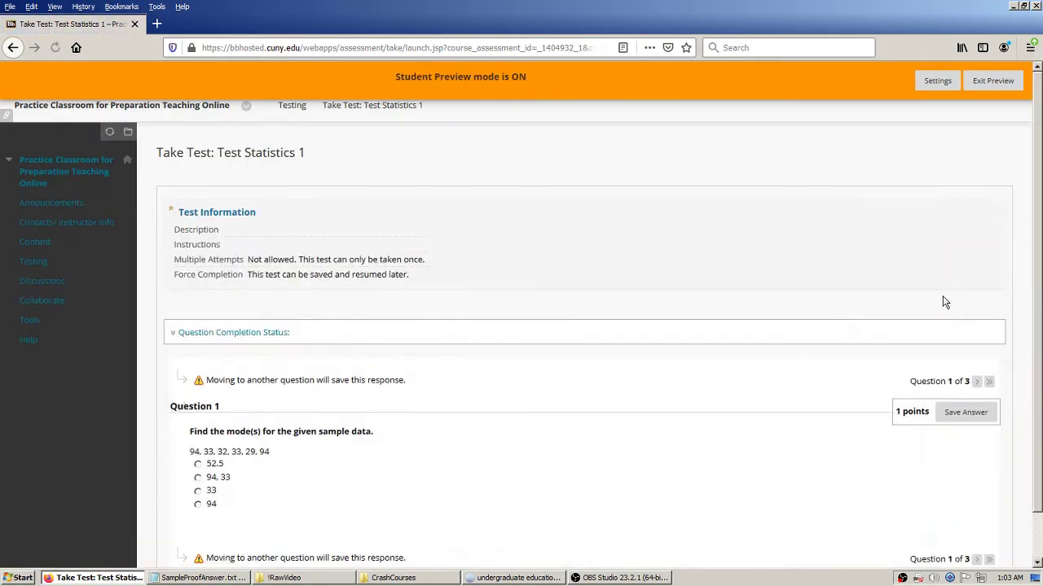
# Answer Question 1 on the mode with "94, 33" and advance to Question 2.
pyautogui.moveTo(1039, 282); pyautogui.dragTo(1040, 304)
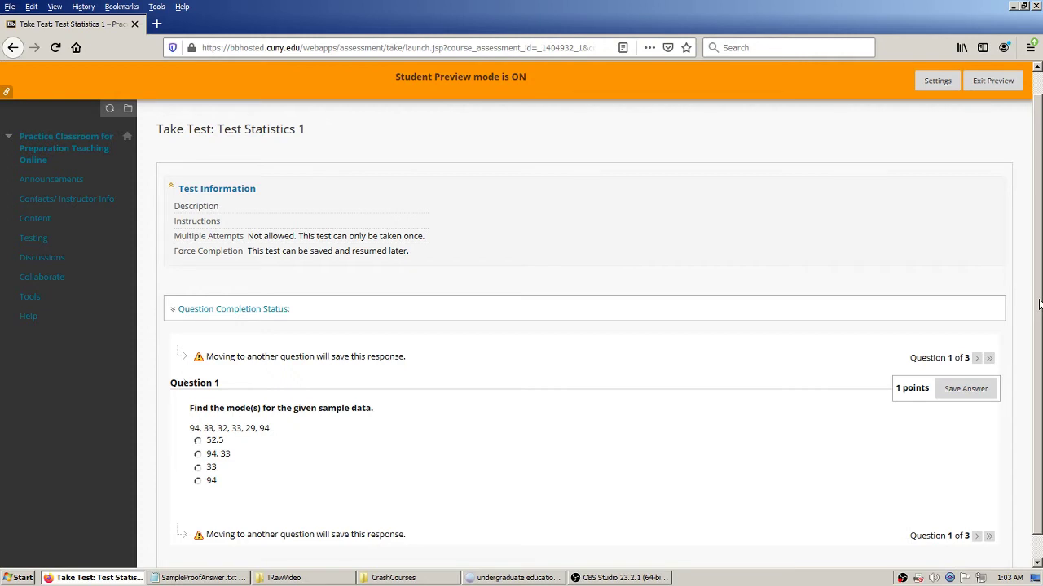
pyautogui.scroll(-1, 1038, 303)
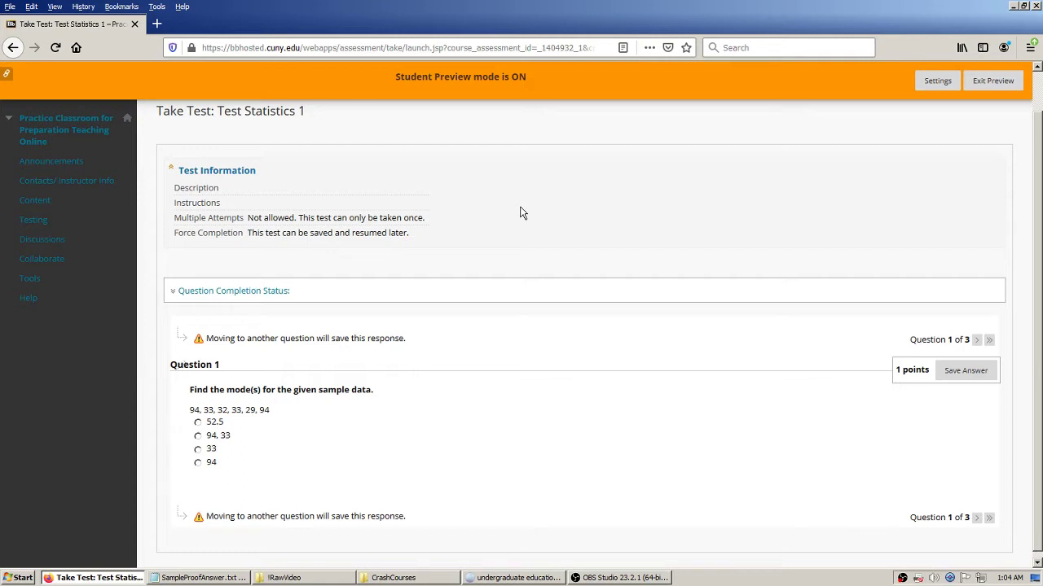
pyautogui.scroll(-1, 1039, 213)
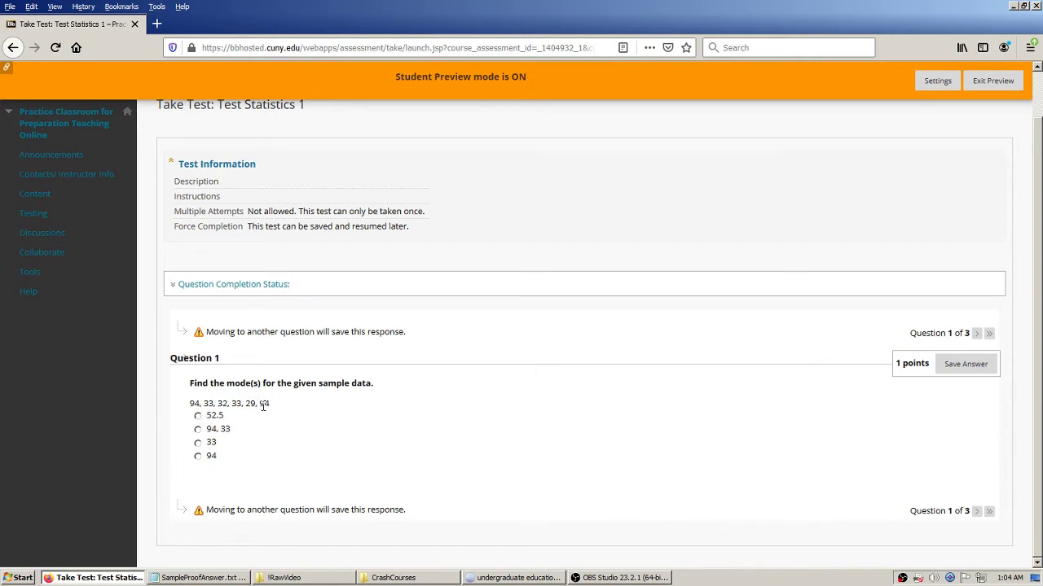
pyautogui.click(197, 429)
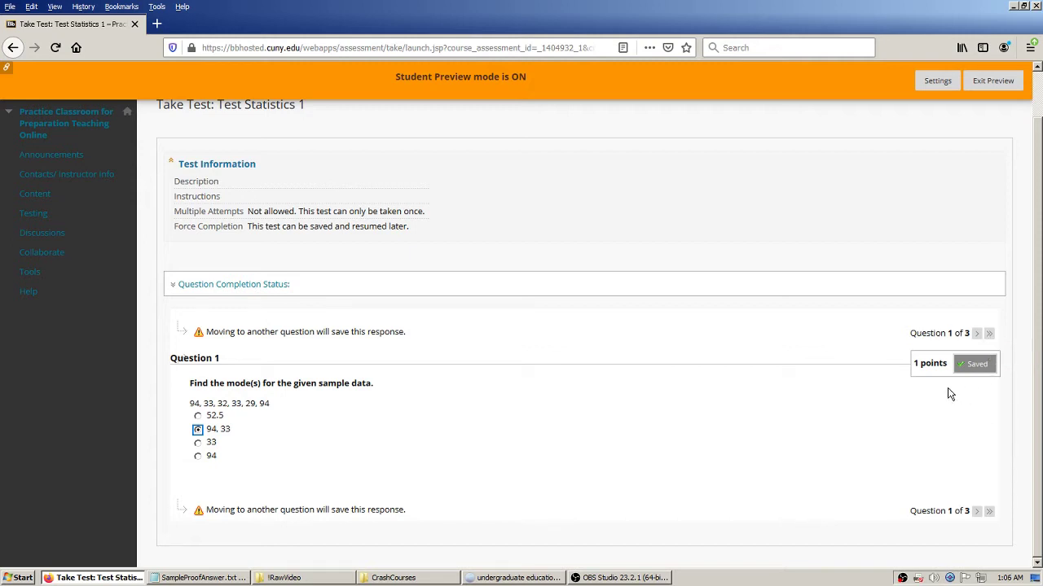
pyautogui.click(976, 335)
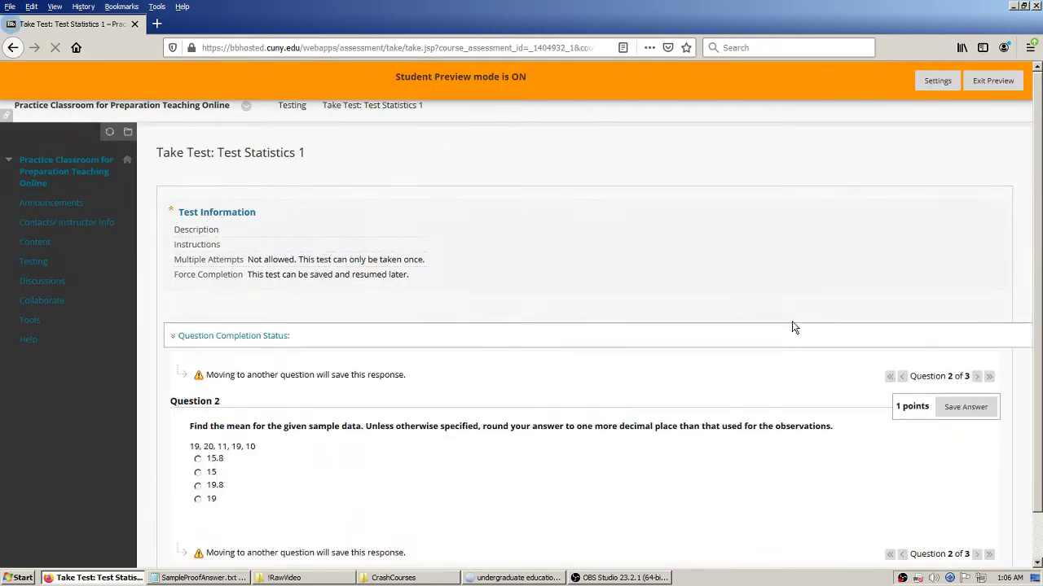
# Answer Question 2 on the mean with "15" and advance to Question 3.
pyautogui.scroll(-1, 777, 263)
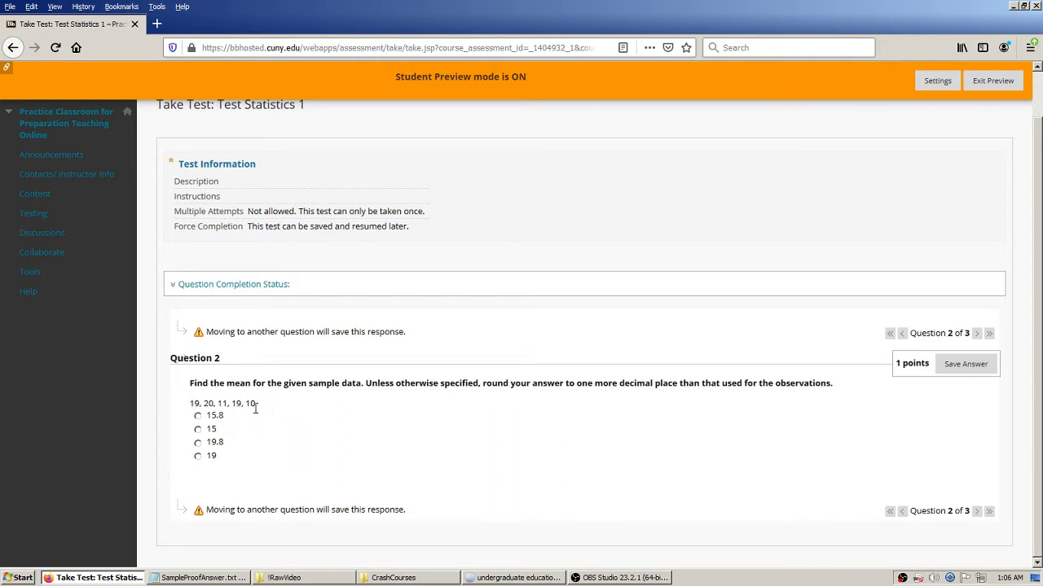
pyautogui.click(197, 429)
pyautogui.click(977, 334)
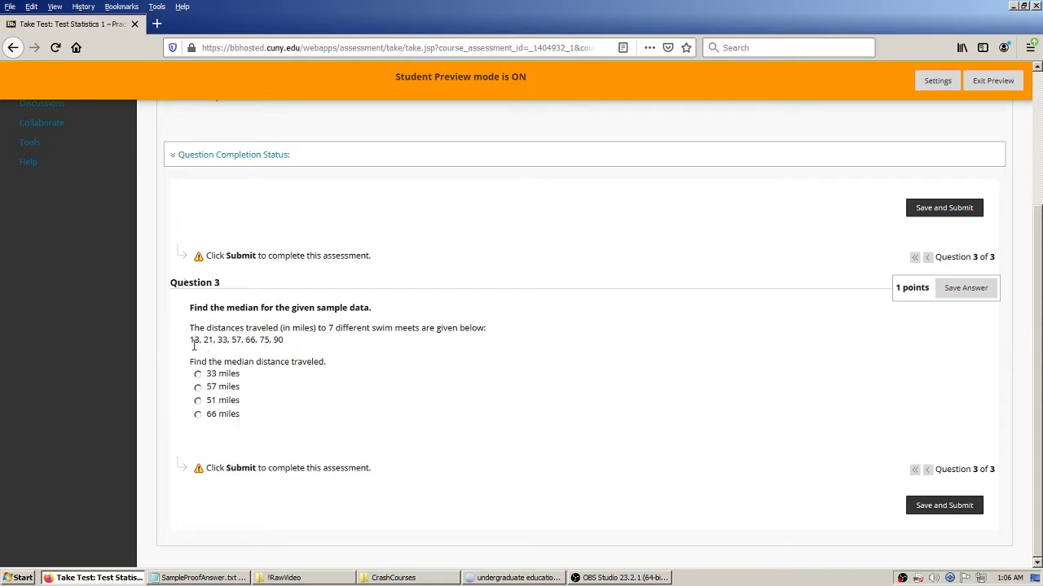
# Answer Question 3 on the median distance traveled with "57 miles".
pyautogui.doubleClick(236, 340)
pyautogui.click(275, 361)
pyautogui.click(198, 388)
pyautogui.click(377, 351)
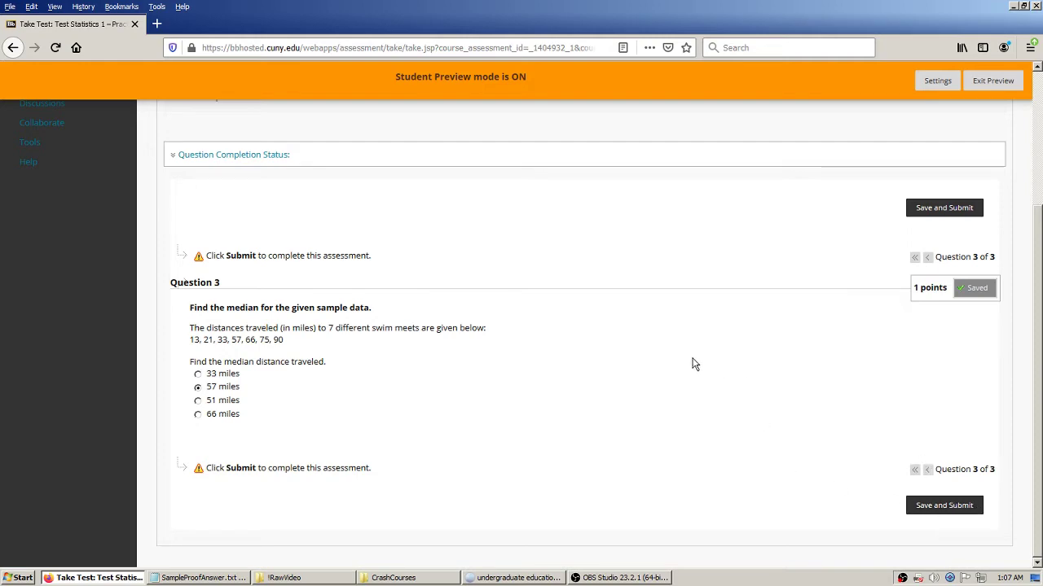
# Expand the Question Completion Status to check which test questions have been answered.
pyautogui.scroll(2, 682, 365)
pyautogui.scroll(2, 399, 325)
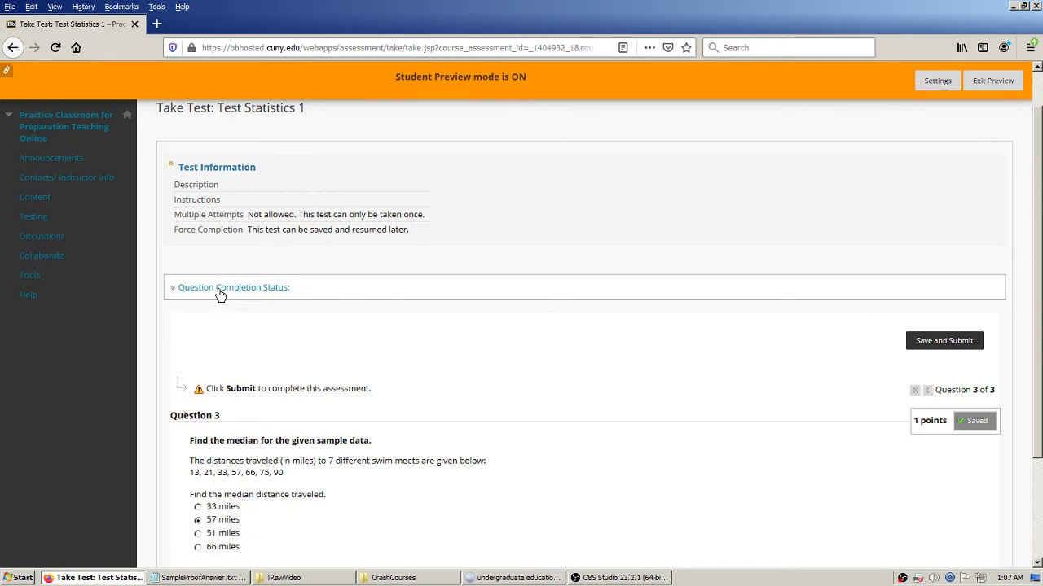
pyautogui.click(218, 290)
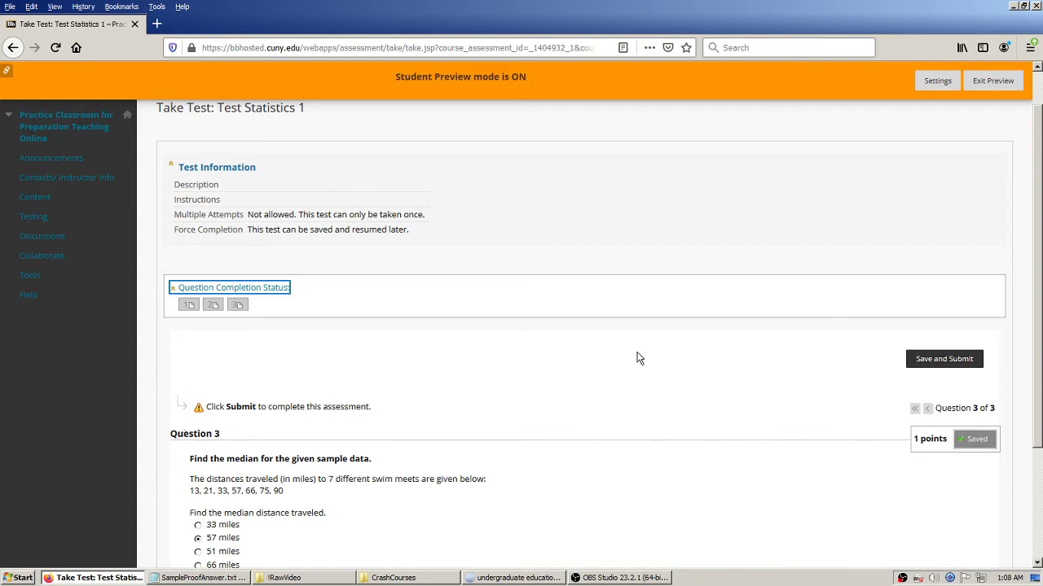
# Save and submit Test Statistics 1, confirm the submission, and open the results for review.
pyautogui.scroll(-3, 637, 358)
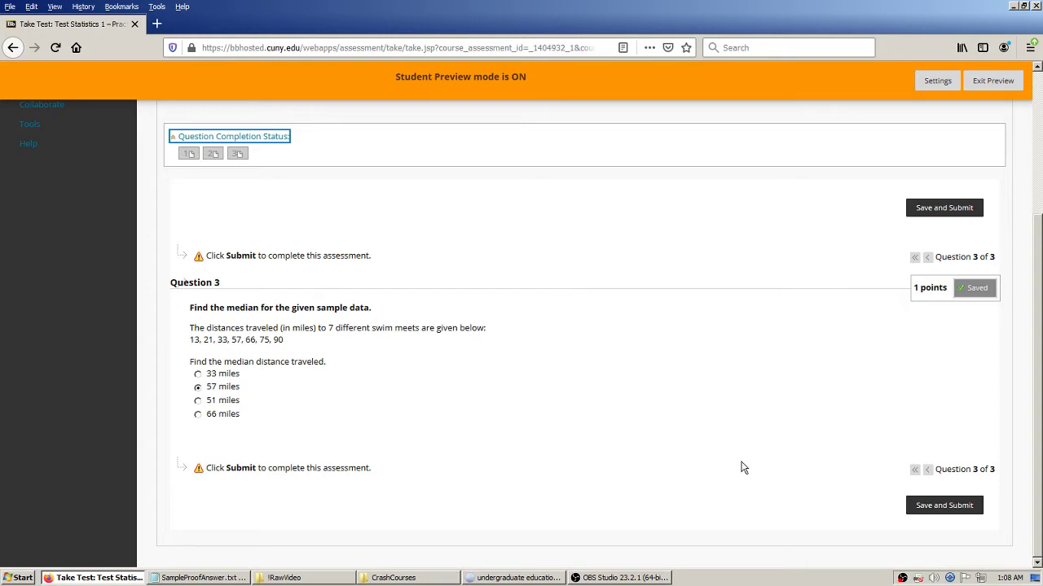
pyautogui.click(938, 506)
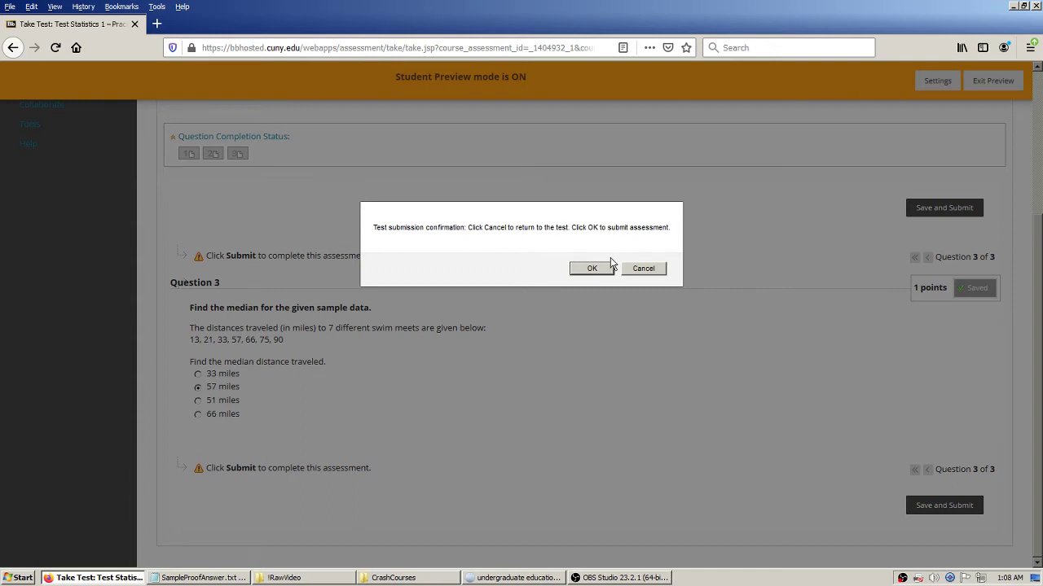
pyautogui.click(593, 270)
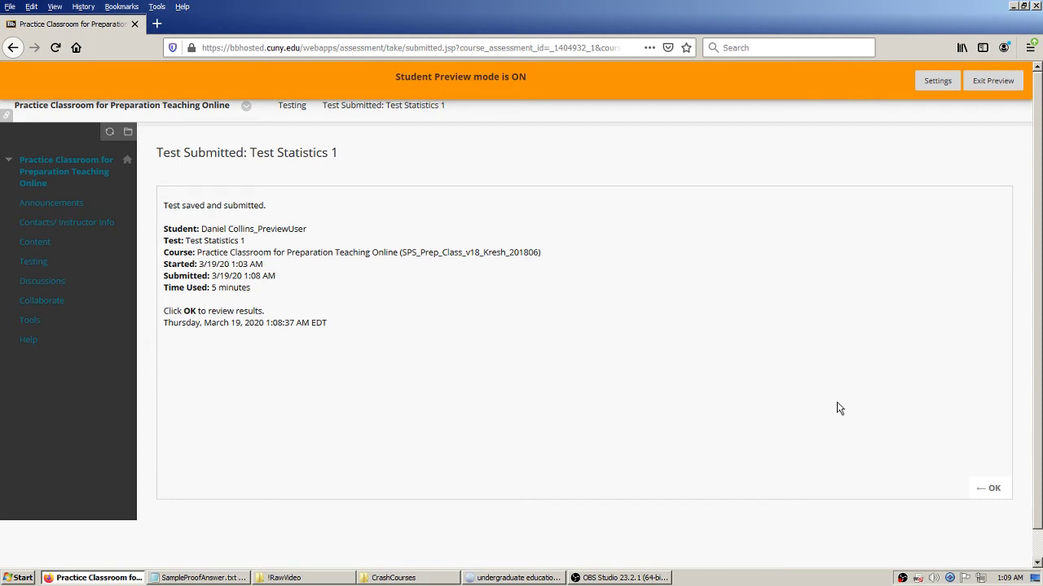
pyautogui.click(993, 488)
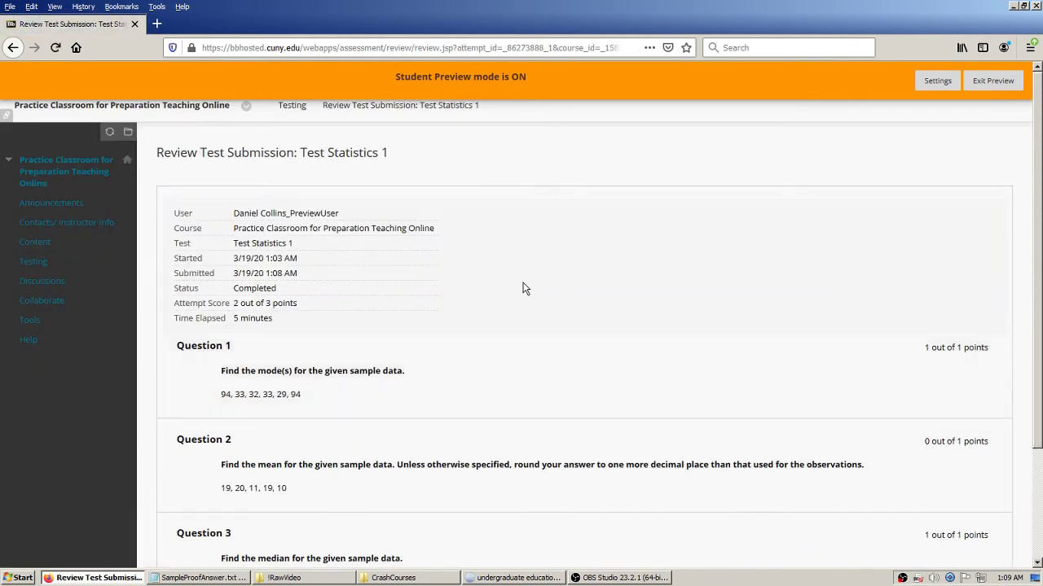
# Examine the attempt score and the points awarded for each question in the Test Statistics 1 submission review.
pyautogui.moveTo(235, 303)
pyautogui.mouseDown()
pyautogui.moveTo(302, 304)
pyautogui.moveTo(234, 303)
pyautogui.mouseUp()
pyautogui.click(301, 303)
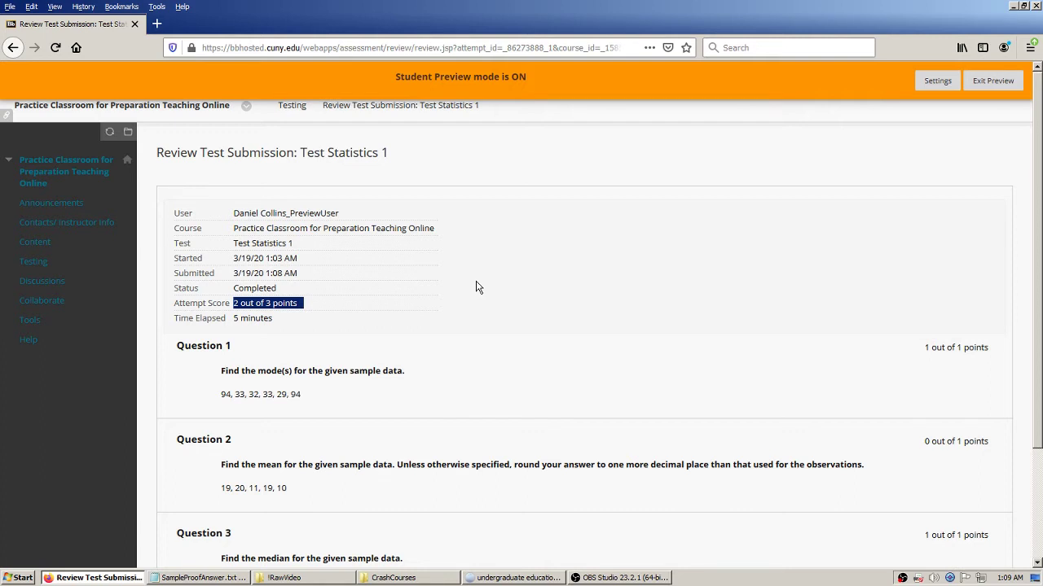
pyautogui.click(1020, 280)
pyautogui.scroll(-1, 1038, 285)
pyautogui.moveTo(1039, 285); pyautogui.dragTo(1040, 395)
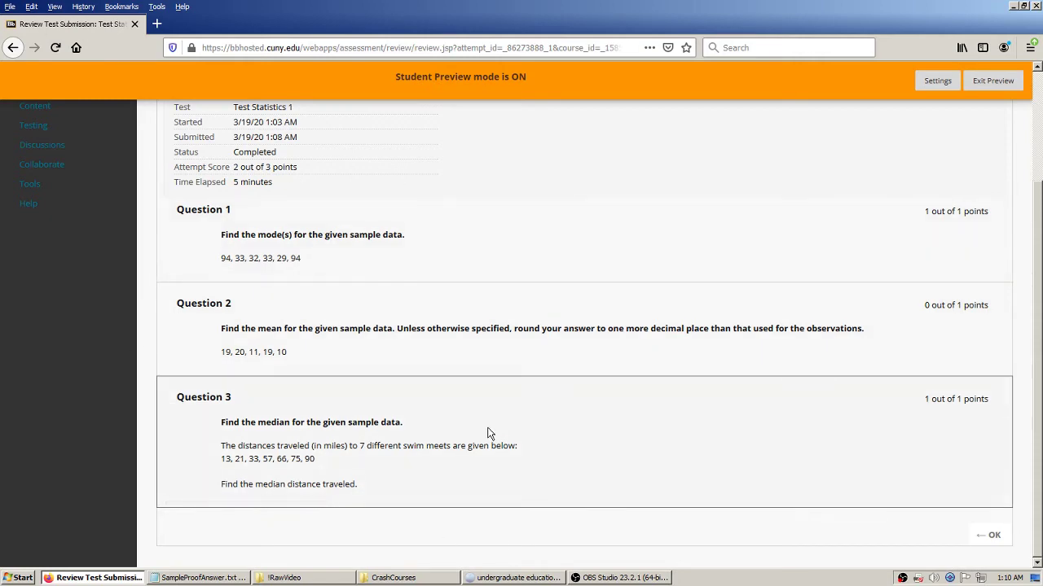
pyautogui.scroll(3, 489, 408)
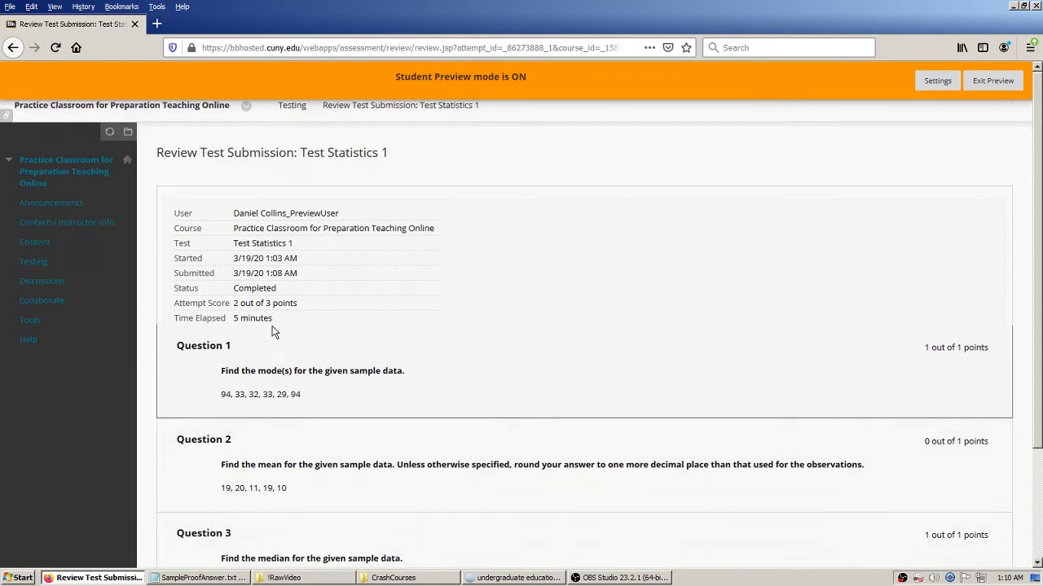
pyautogui.moveTo(234, 304); pyautogui.dragTo(340, 309)
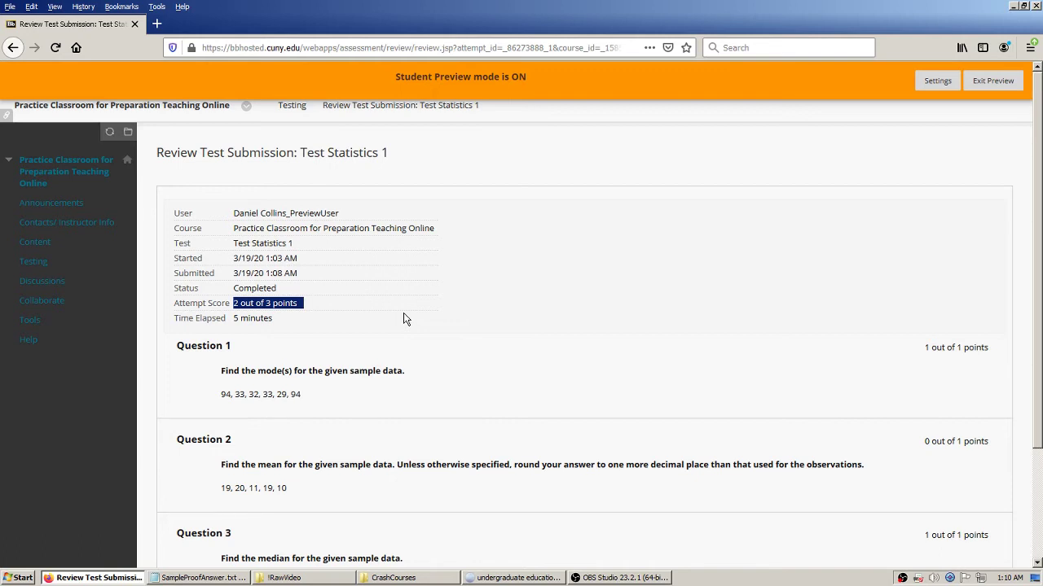
pyautogui.click(1026, 280)
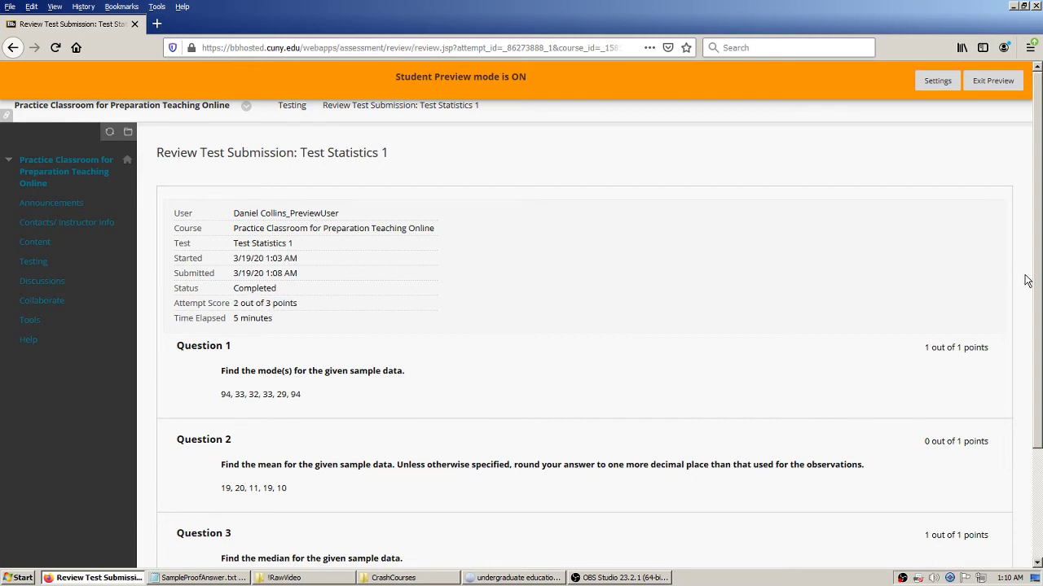
pyautogui.scroll(-3, 1027, 280)
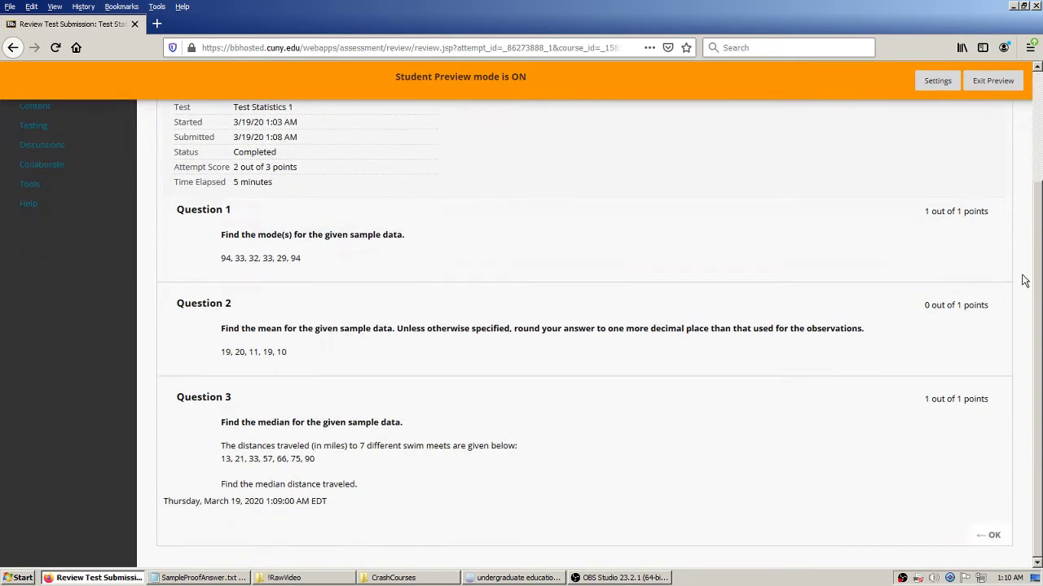
# Leave the submission review and begin the Mini Exit Exam 2020 from the Testing area.
pyautogui.click(992, 537)
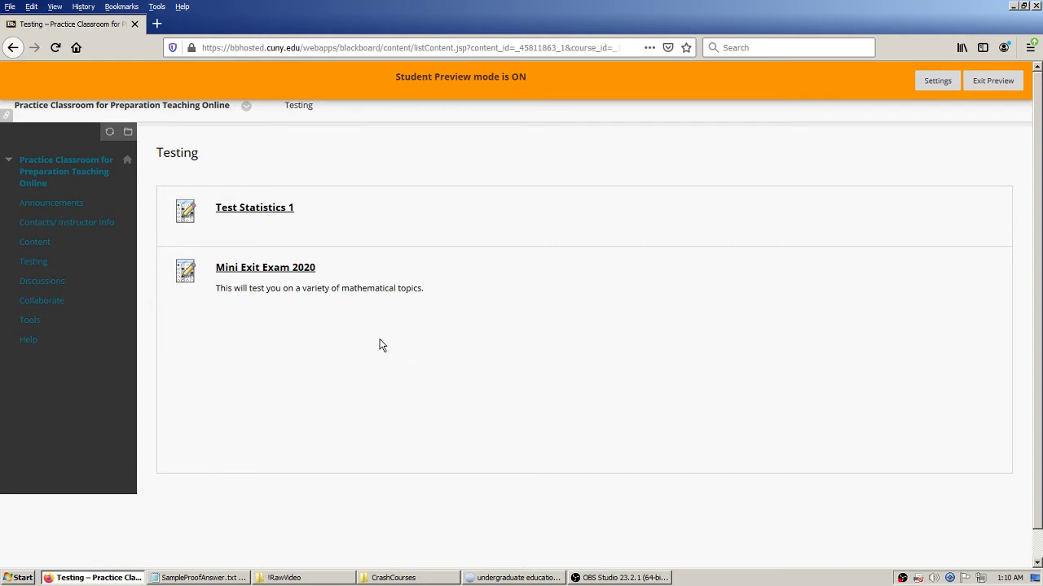
pyautogui.click(292, 275)
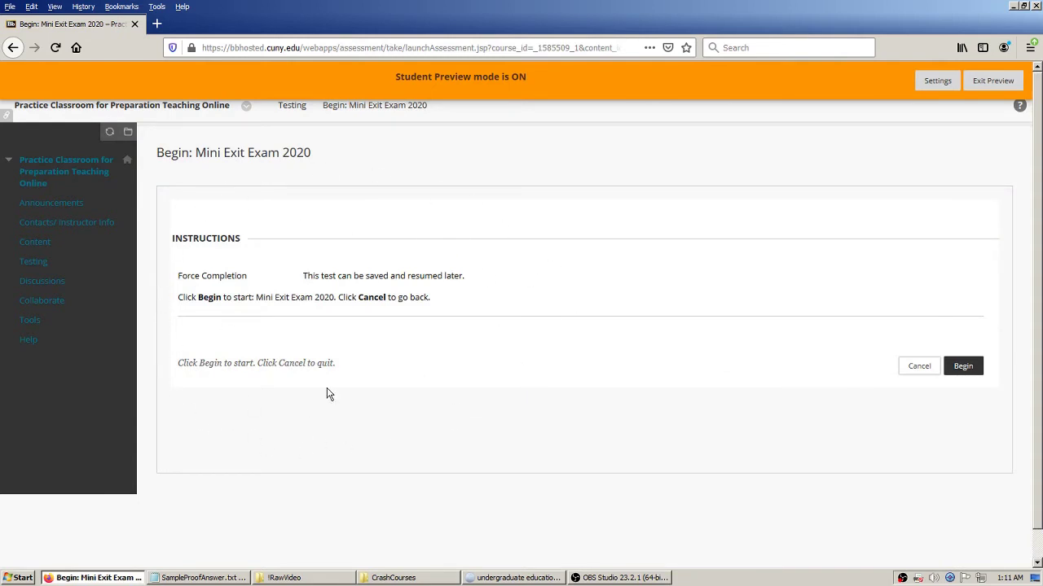
pyautogui.moveTo(182, 277); pyautogui.dragTo(484, 291)
pyautogui.click(593, 365)
pyautogui.click(963, 367)
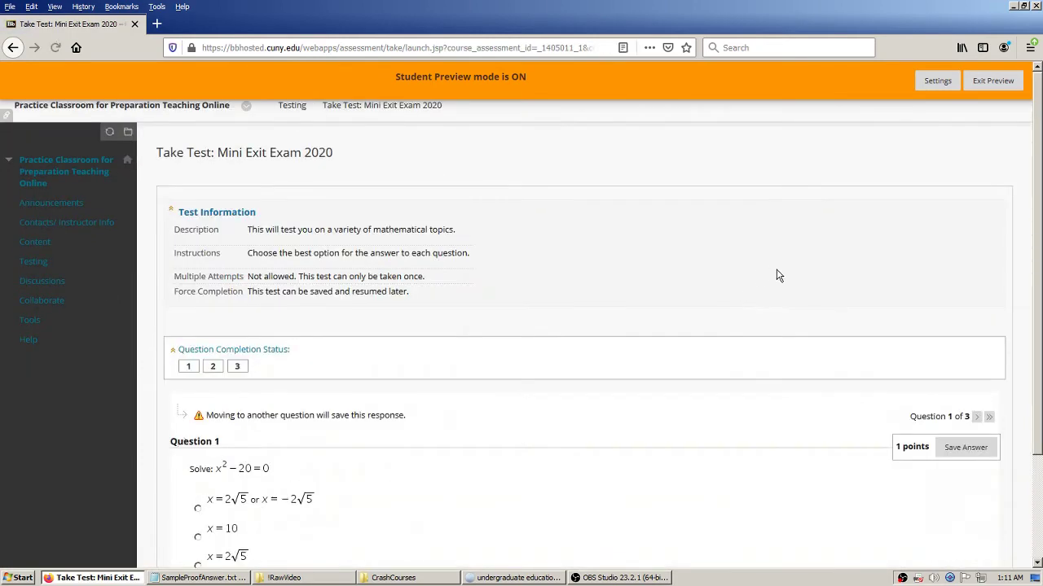
# Collapse the Question Completion Status in the Mini Exit Exam 2020.
pyautogui.scroll(-1, 1040, 245)
pyautogui.scroll(-2, 1040, 295)
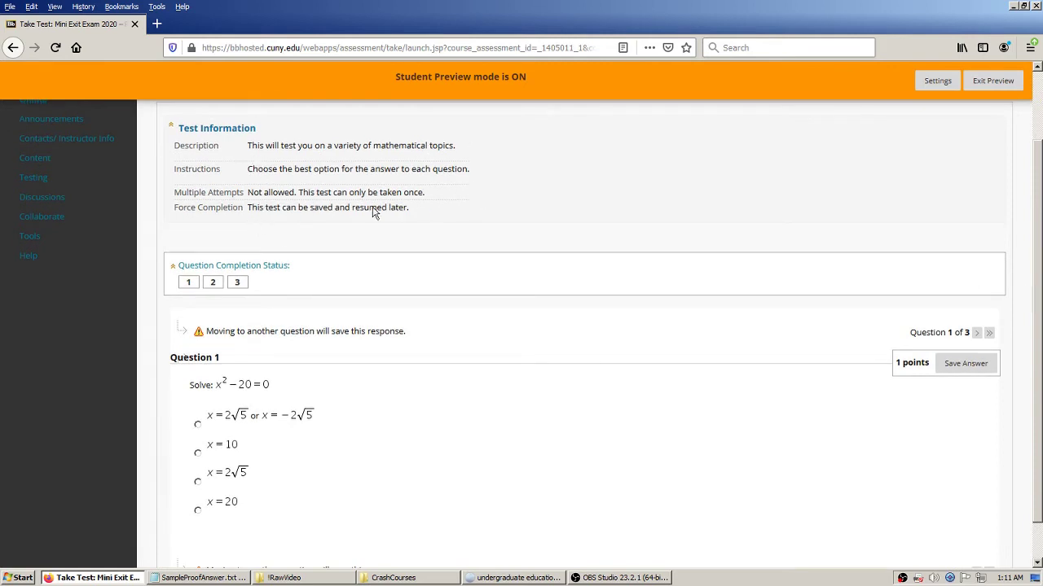
pyautogui.click(171, 269)
pyautogui.click(1026, 254)
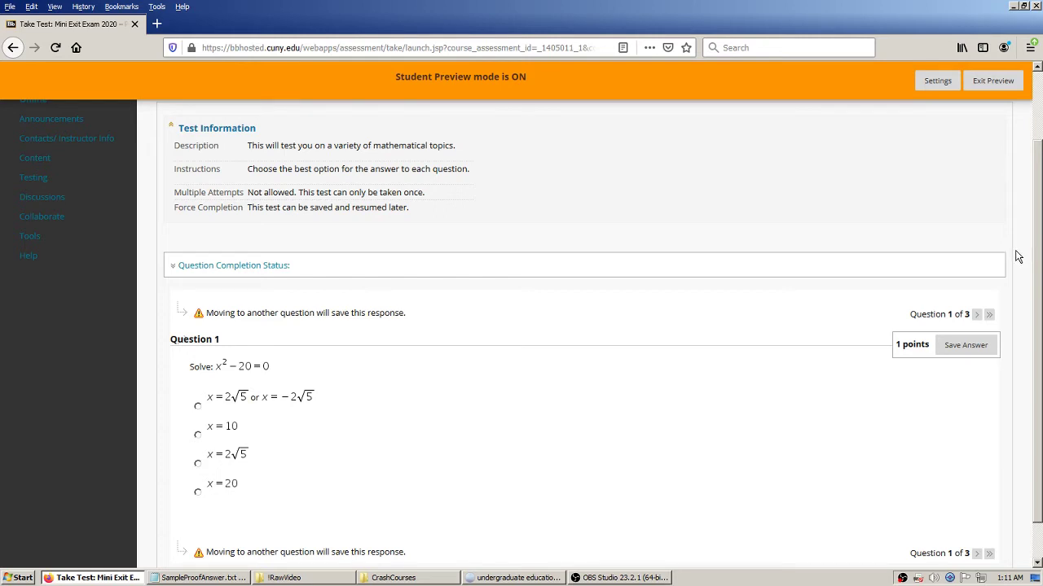
# Answer Question 1, x² − 20 = 0, with "x = 2√5 or x = −2√5" and advance to Question 2.
pyautogui.moveTo(1039, 252); pyautogui.dragTo(1040, 254)
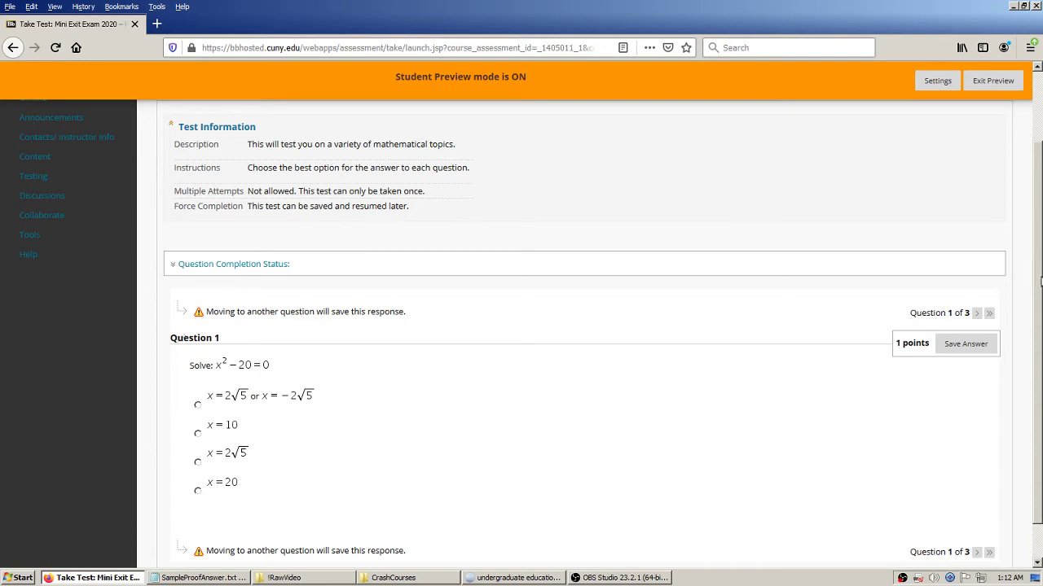
pyautogui.scroll(-1, 1039, 282)
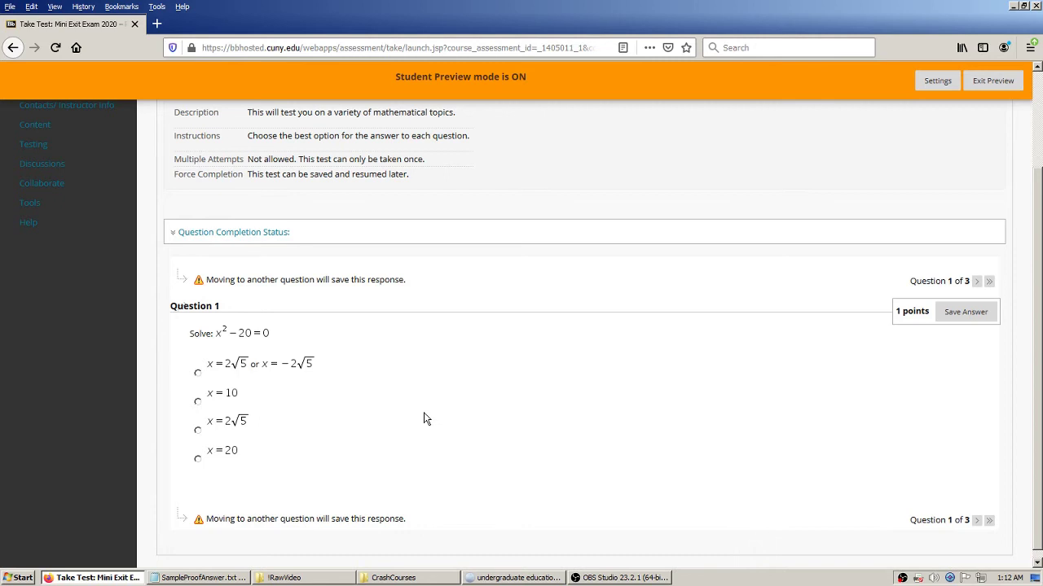
pyautogui.click(199, 374)
pyautogui.click(978, 284)
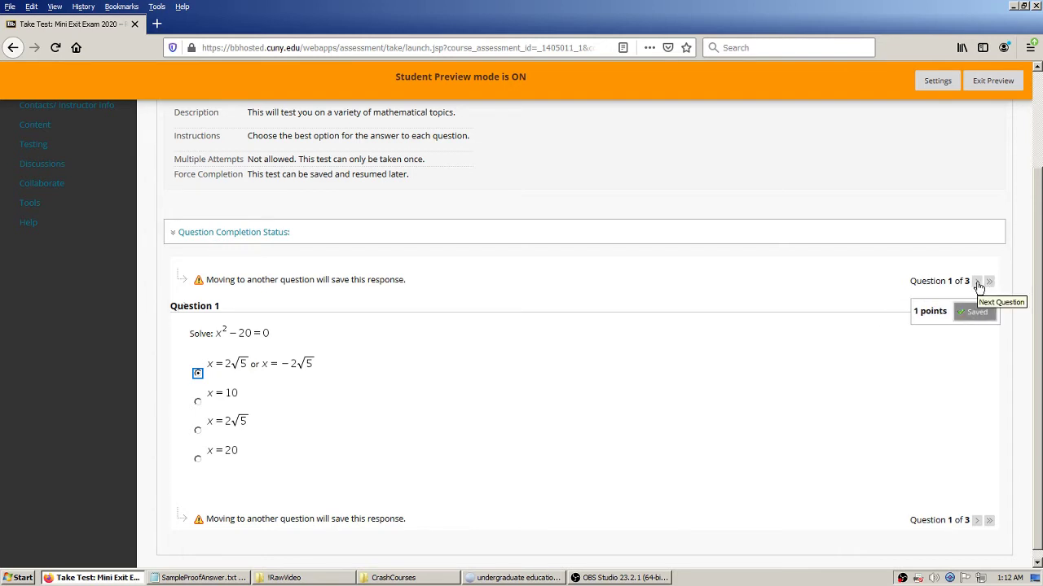
pyautogui.click(976, 282)
# Answer Question 2 on differentiating 9x³ − 1 with "27x" and advance to Question 3.
pyautogui.scroll(-3, 785, 304)
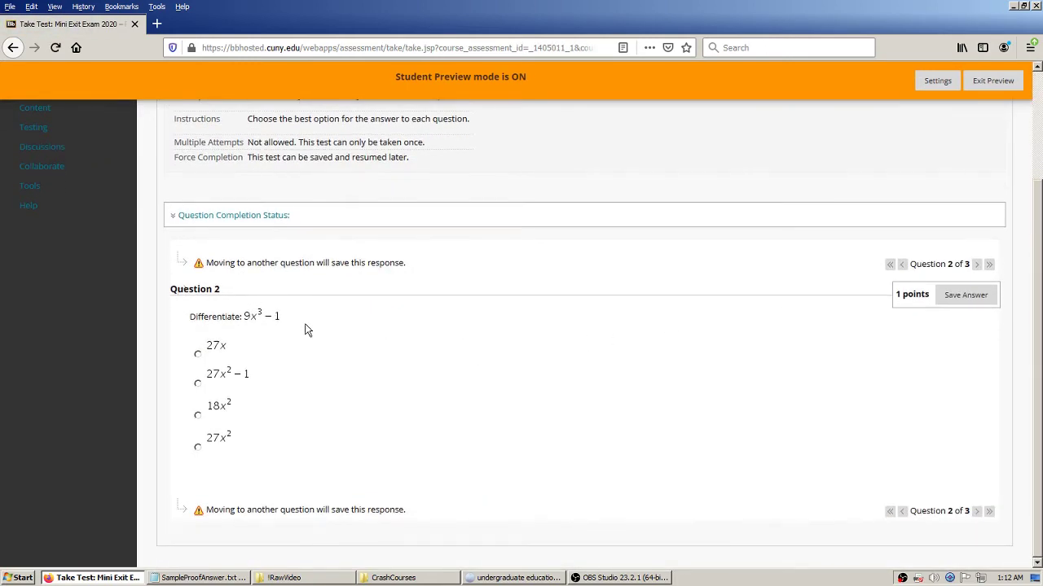
pyautogui.click(197, 356)
pyautogui.click(1029, 355)
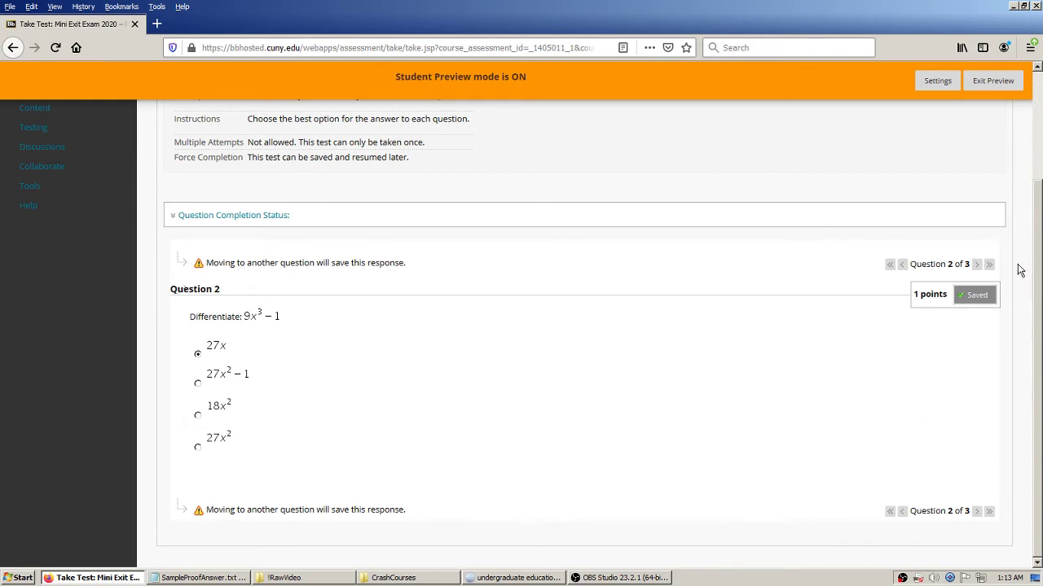
pyautogui.click(977, 265)
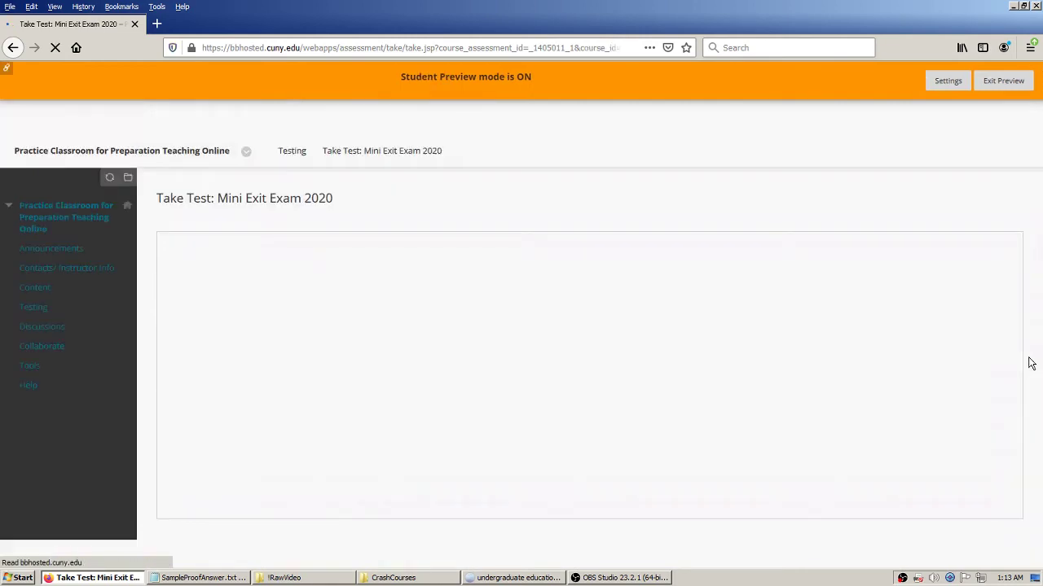
# Open the WIRIS equation editor for the Question 3 answer and close it without inserting a formula.
pyautogui.moveTo(1038, 249); pyautogui.dragTo(1038, 413)
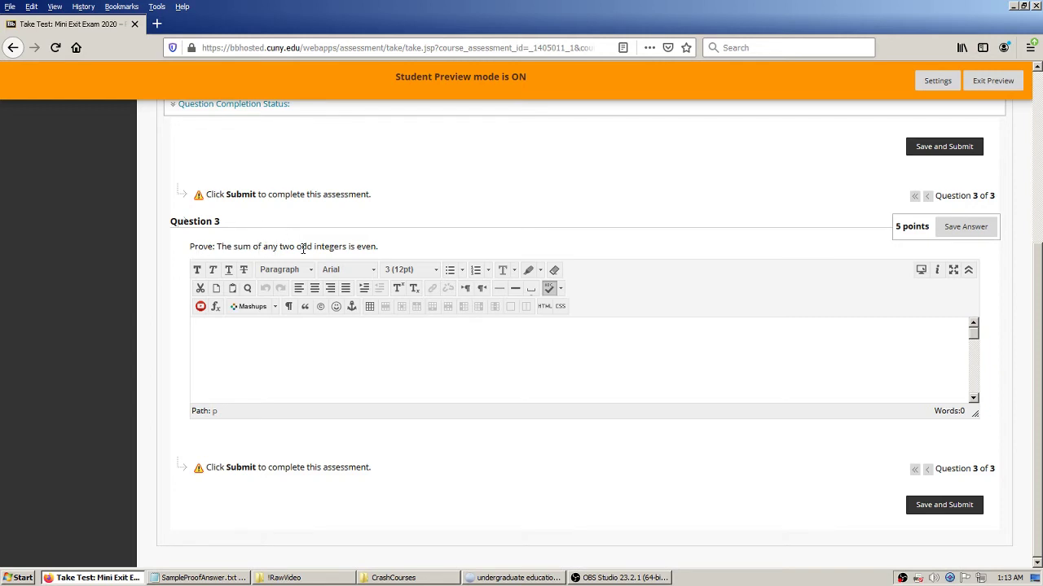
pyautogui.click(391, 358)
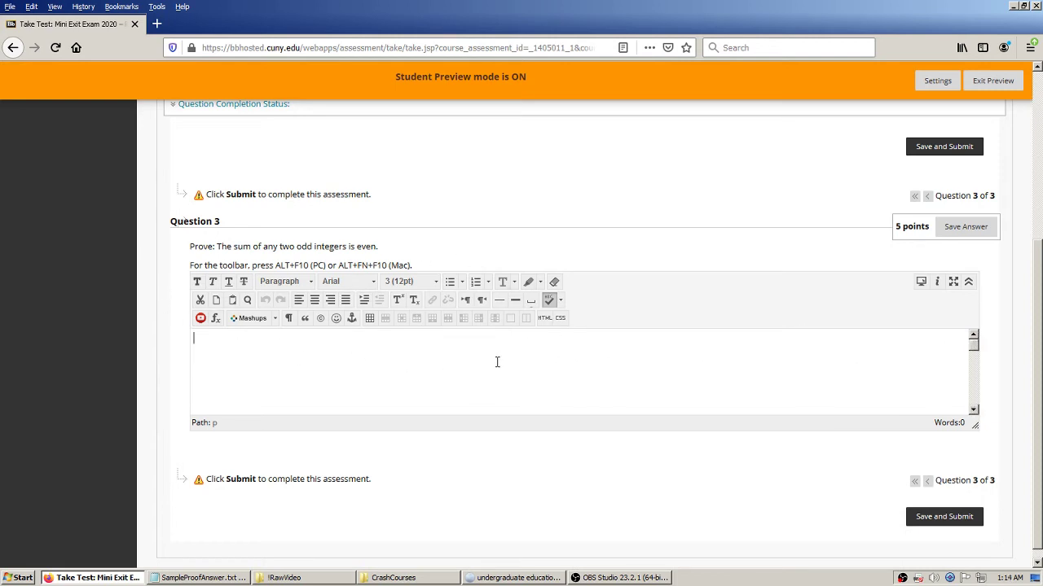
pyautogui.click(216, 318)
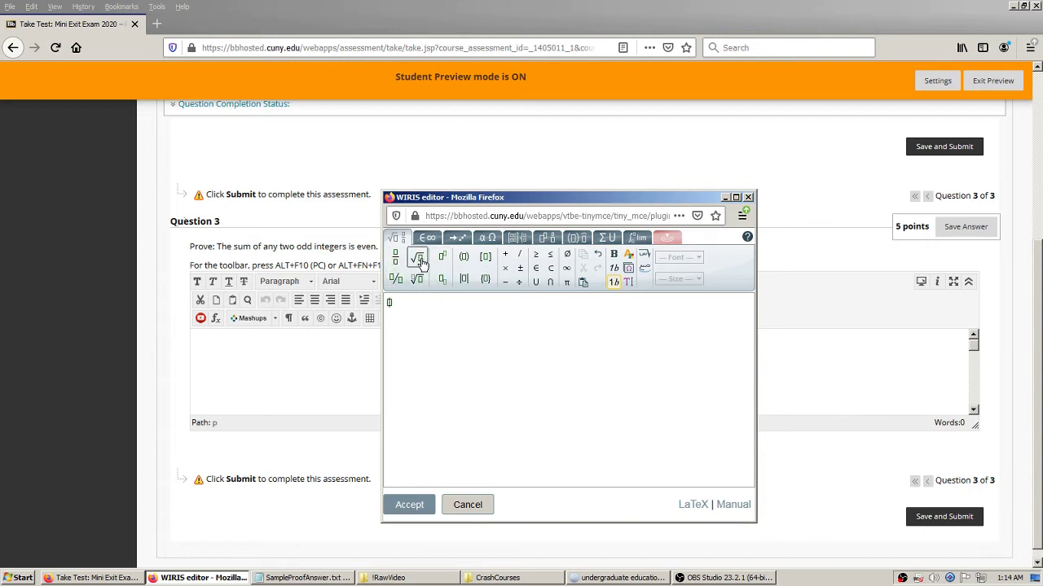
pyautogui.click(747, 197)
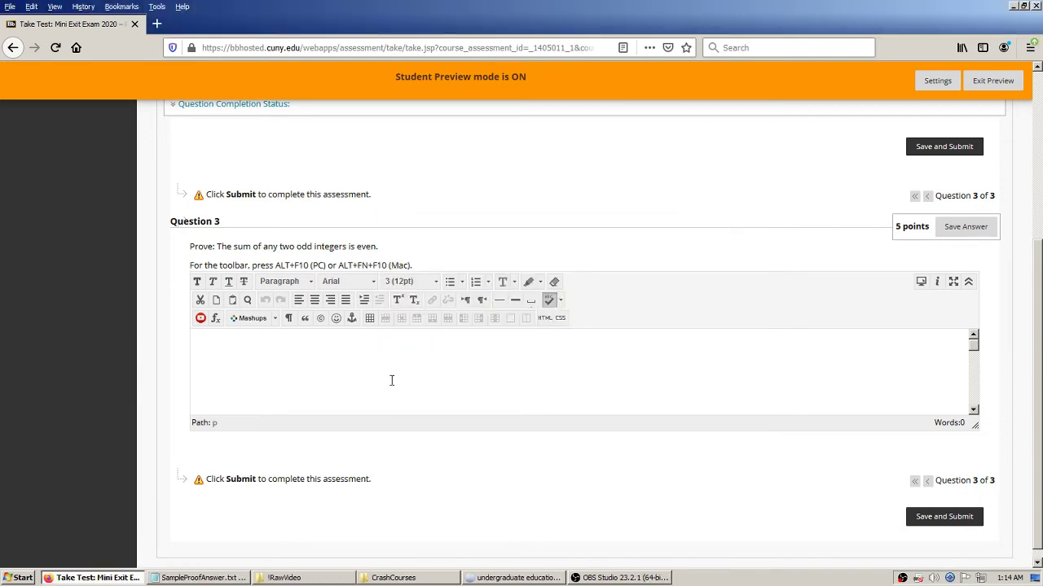
# Enter the LaTeX expression $$x^2$$ as a trial in the Question 3 answer and delete it.
pyautogui.write('$$x^2$$')
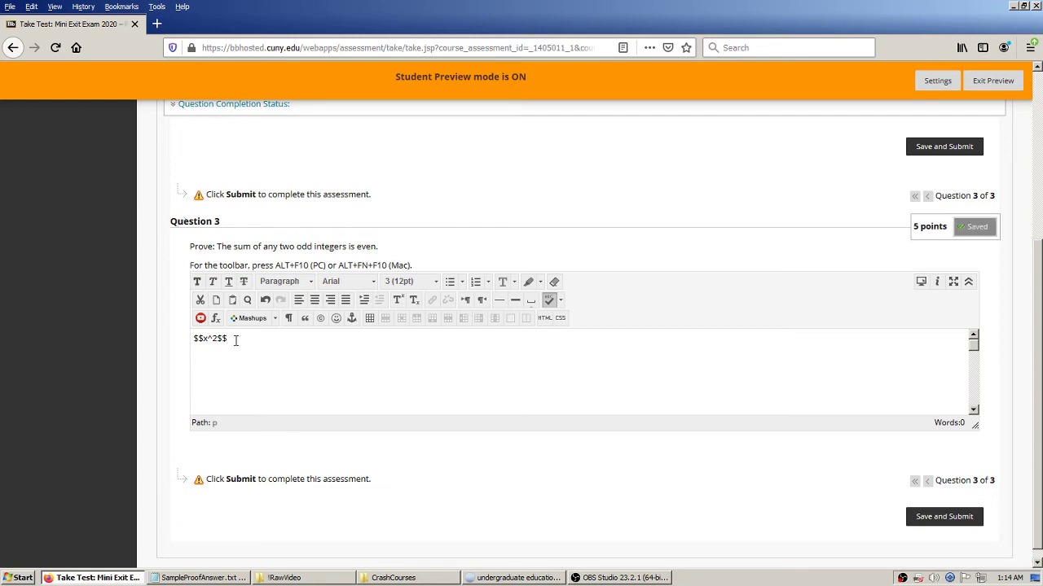
pyautogui.moveTo(237, 338); pyautogui.dragTo(165, 334)
pyautogui.press('BackSpace')
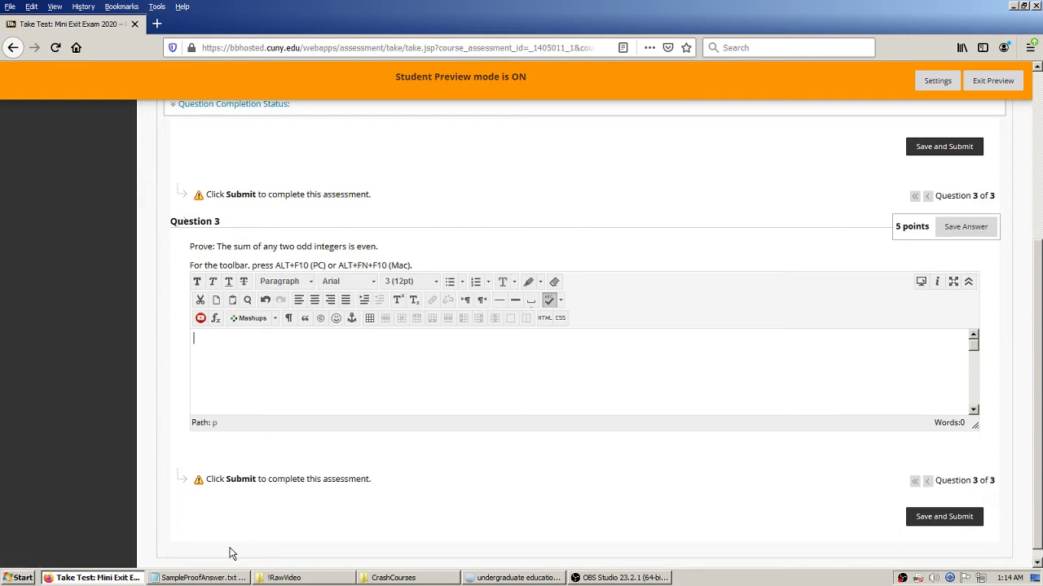
# Copy the full three-line proof from SampleProofAnswer.txt in Notepad into the Question 3 answer in the browser.
pyautogui.click(200, 577)
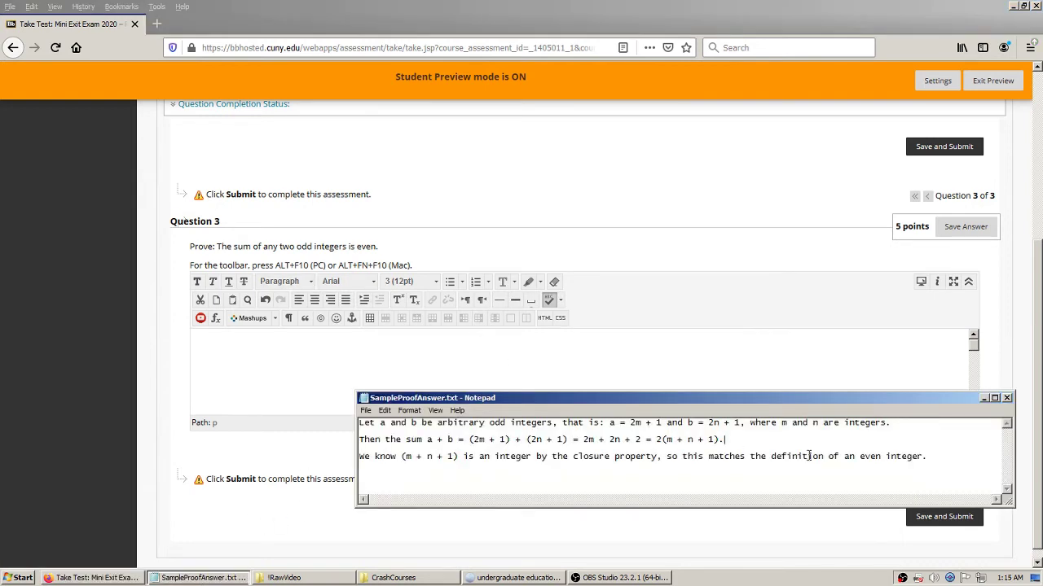
pyautogui.moveTo(943, 457); pyautogui.dragTo(346, 413)
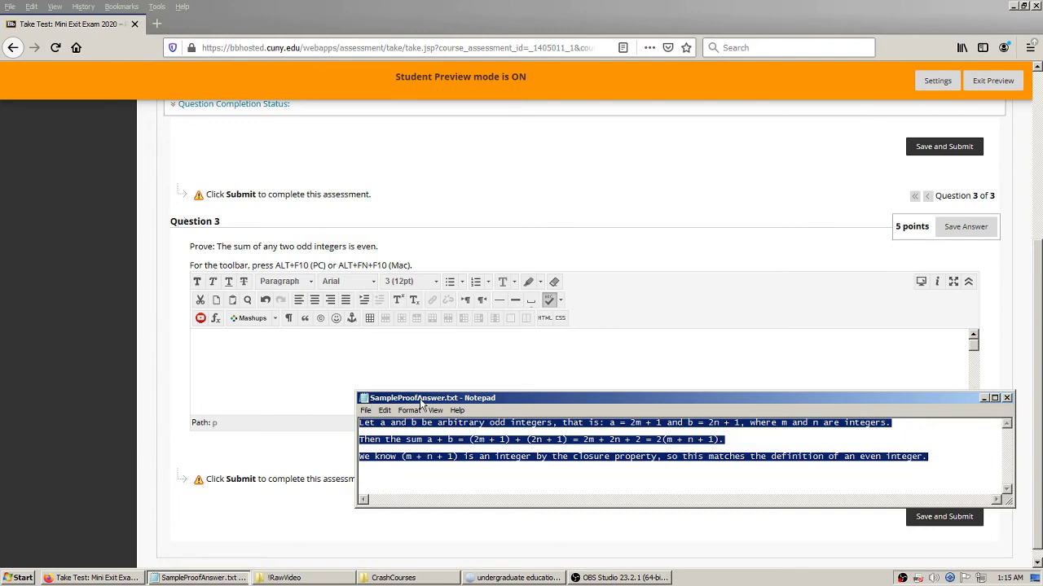
pyautogui.click(984, 398)
pyautogui.click(666, 351)
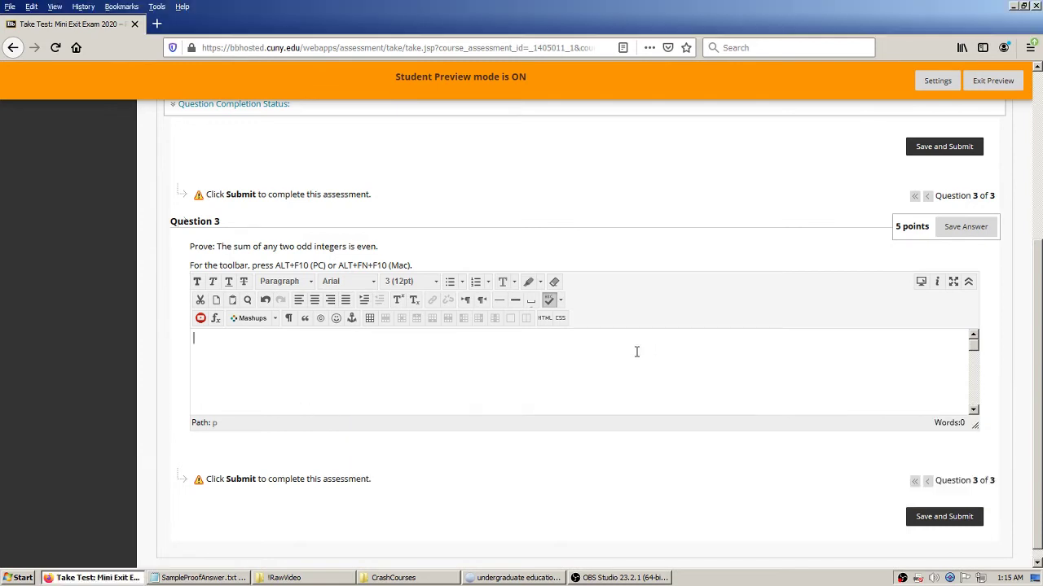
pyautogui.write('Let a and b be arbitrary odd integers, that is: a = 2m + 1 and b = 2n + 1, where m and n are integers.  Then the sum a + b = (2m + 1) + (2n + 1) = 2m + 2n + 2 = 2(m + n + 1).  We know (m + n + 1) is an integer by the closure property, so this matches the definition of an even integer.')
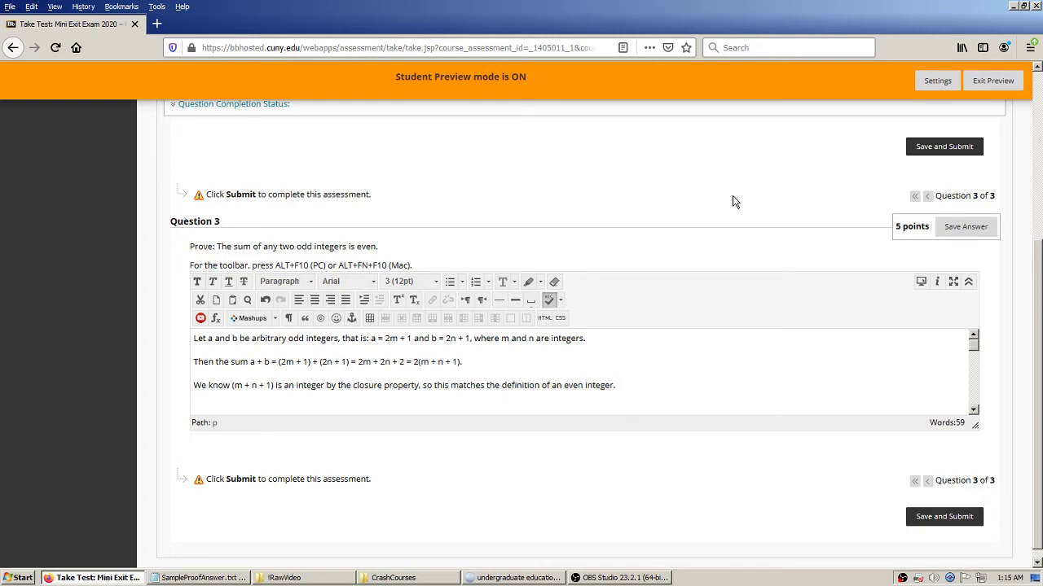
pyautogui.press('Up')
pyautogui.hotkey('ctrl', 'Right')
pyautogui.hotkey('ctrl', 'Right')
pyautogui.hotkey('ctrl', 'Right')
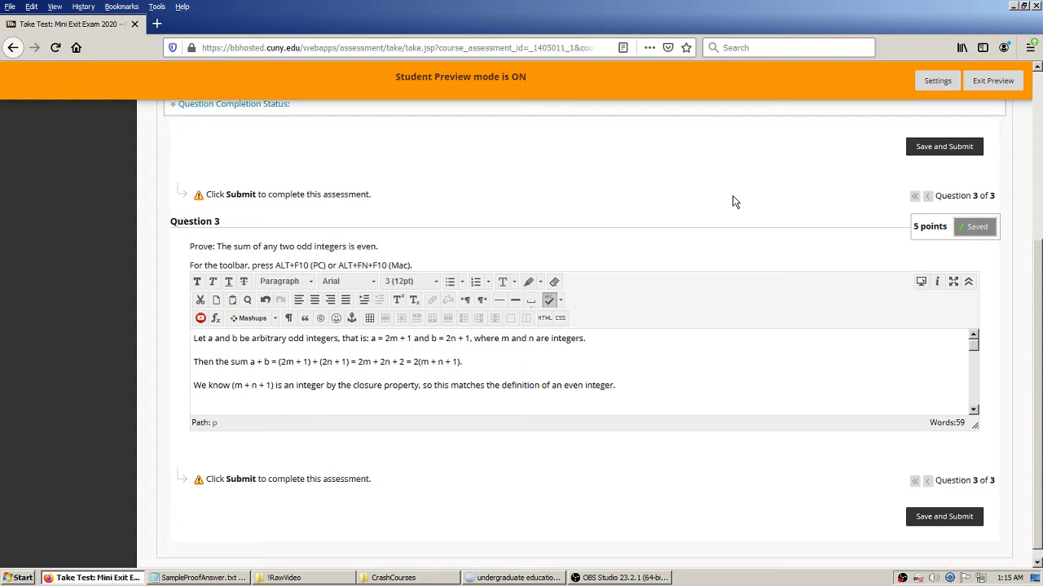
# Save and submit the Mini Exit Exam 2020, confirm the submission and open the review of its results.
pyautogui.click(943, 518)
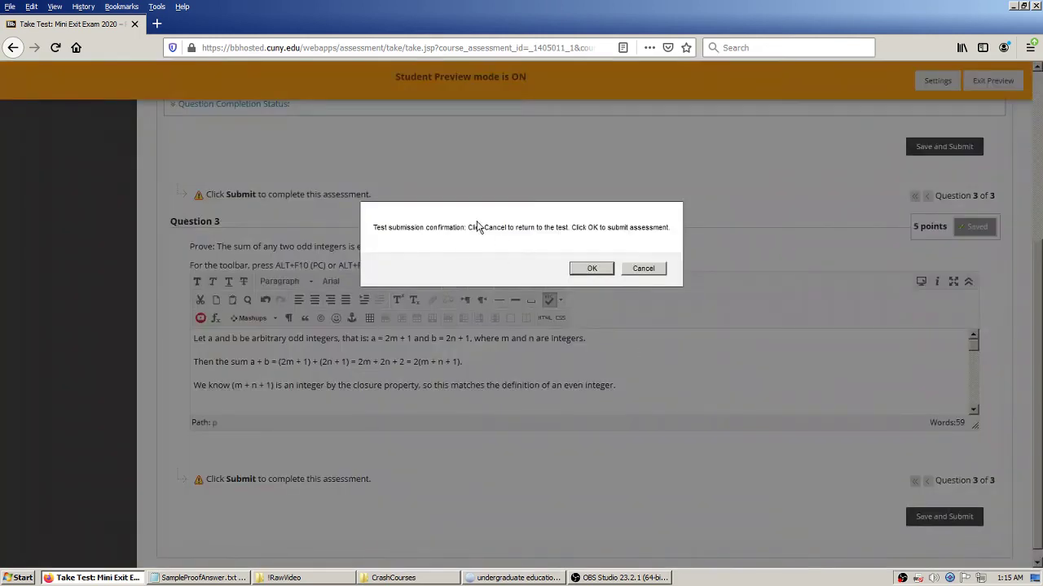
pyautogui.click(592, 270)
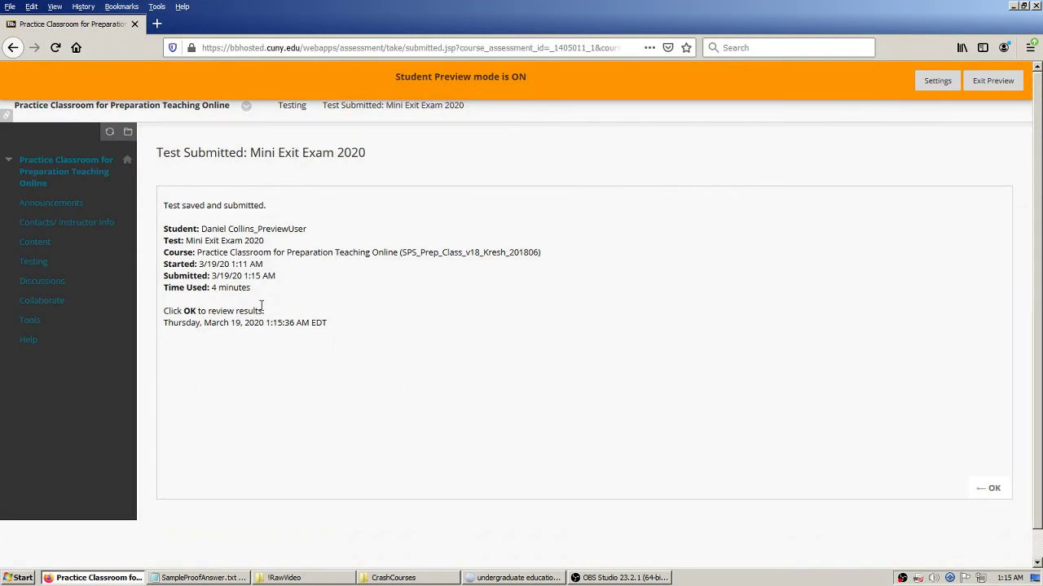
pyautogui.click(986, 496)
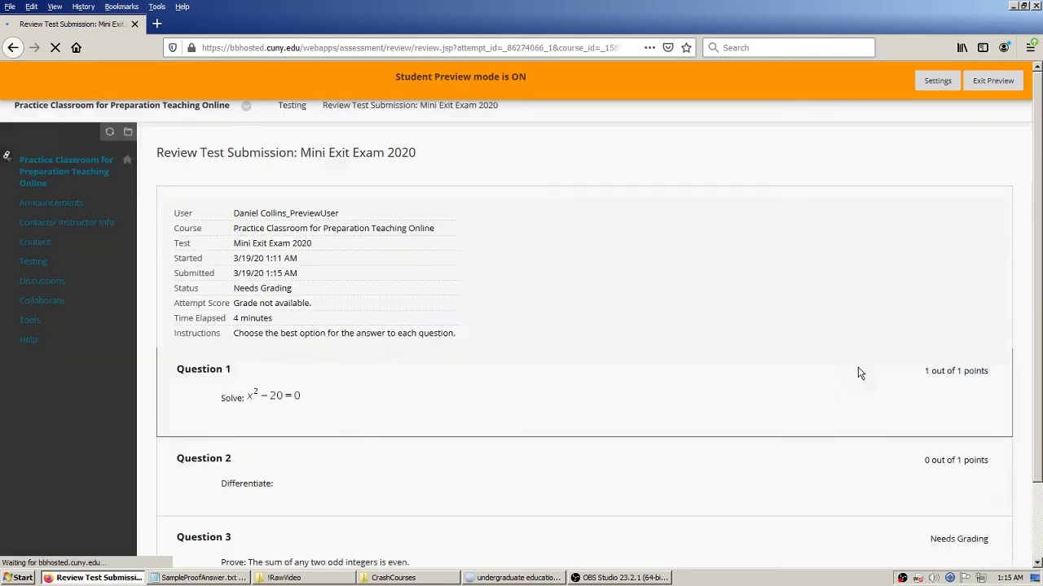
# Examine the attempt score and per-question points in the exam's submission review, and return to the Testing area.
pyautogui.scroll(-2, 827, 302)
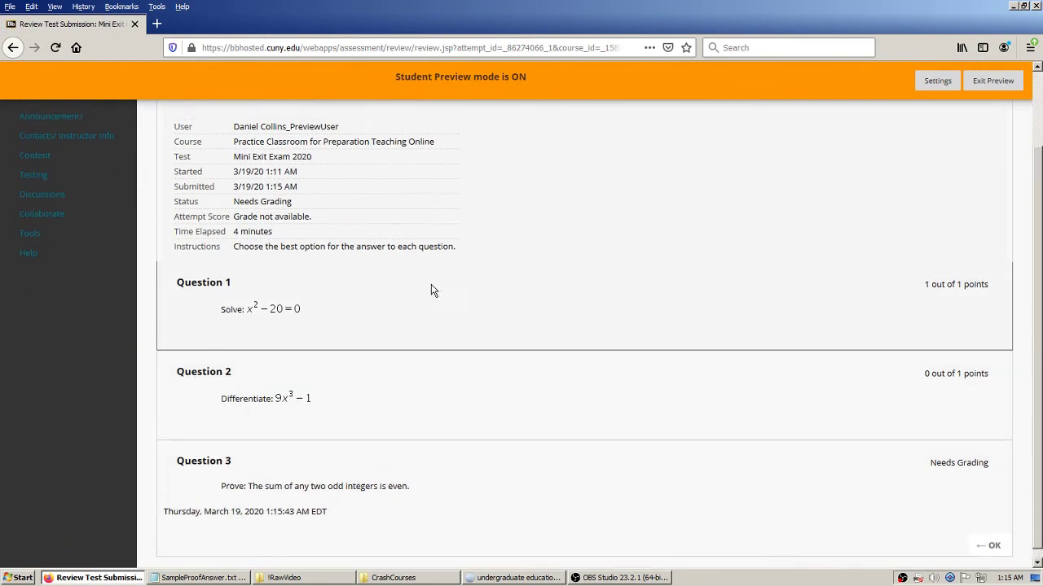
pyautogui.scroll(2, 351, 293)
pyautogui.moveTo(234, 273); pyautogui.dragTo(432, 277)
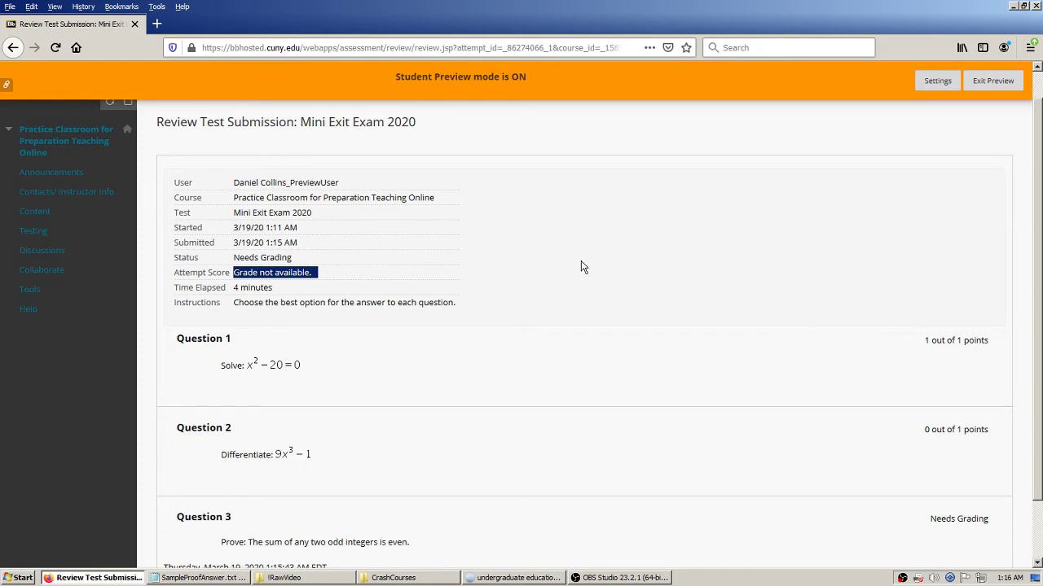
pyautogui.click(1026, 278)
pyautogui.scroll(-2, 1024, 277)
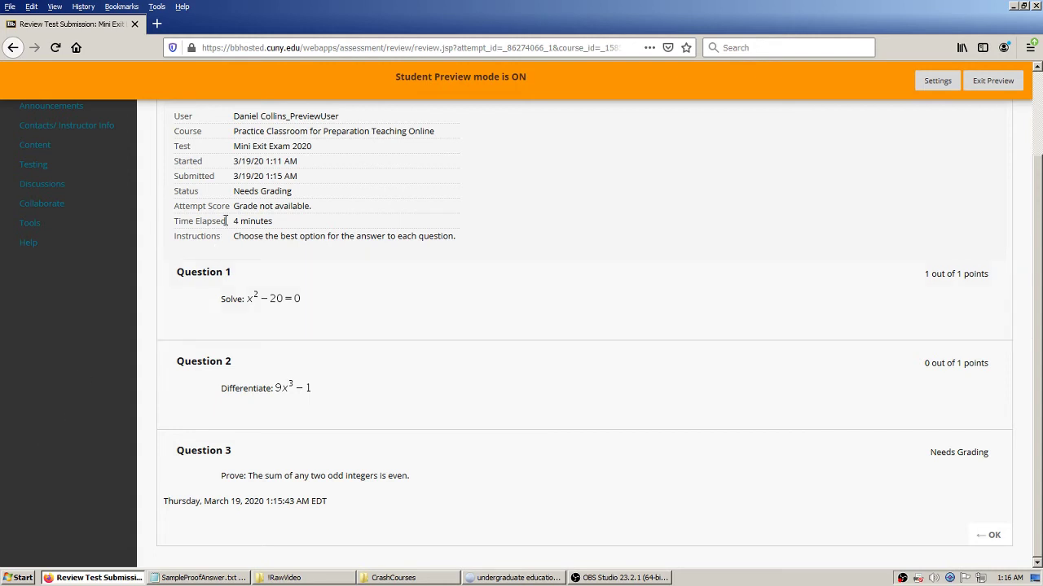
pyautogui.moveTo(234, 206); pyautogui.dragTo(318, 209)
pyautogui.click(1028, 392)
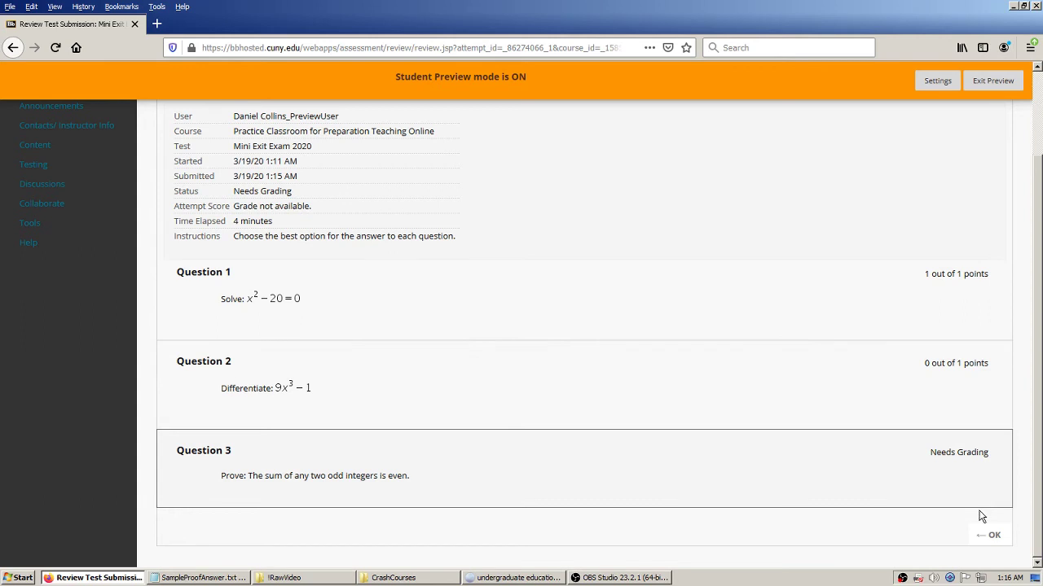
pyautogui.click(992, 539)
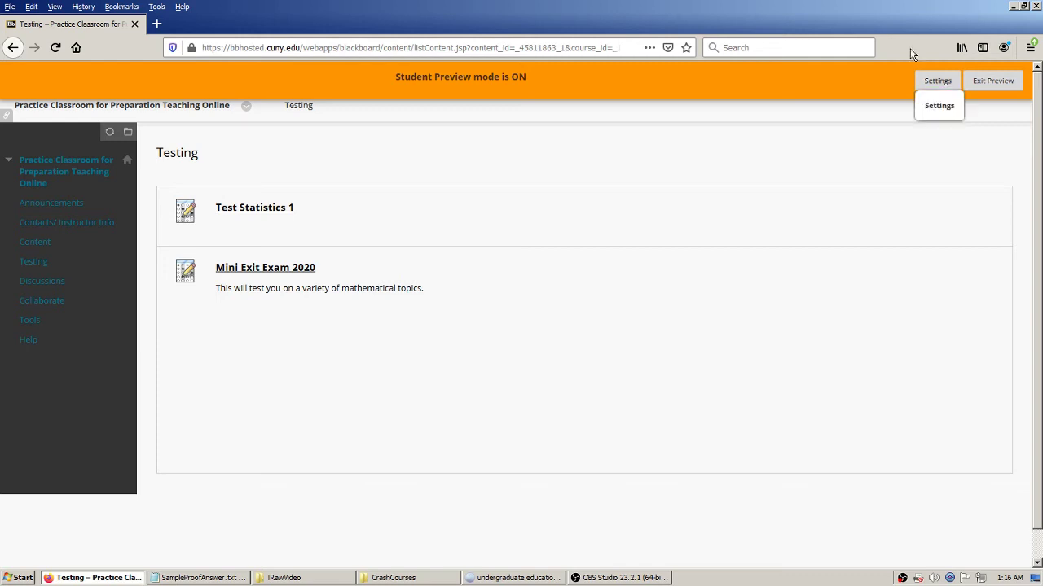
# Exit student preview, keeping the preview user and all data.
pyautogui.click(989, 86)
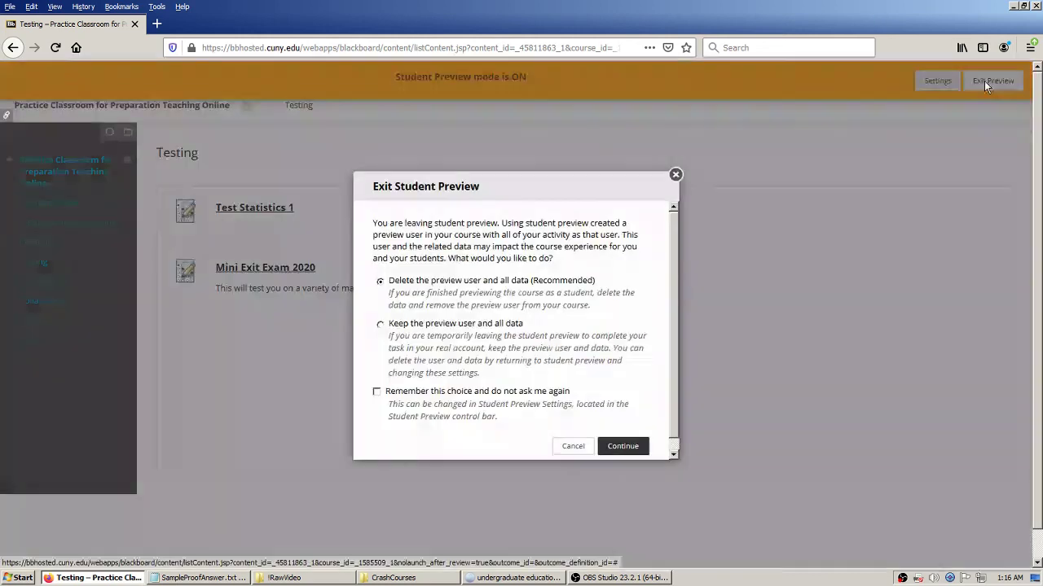
pyautogui.click(381, 325)
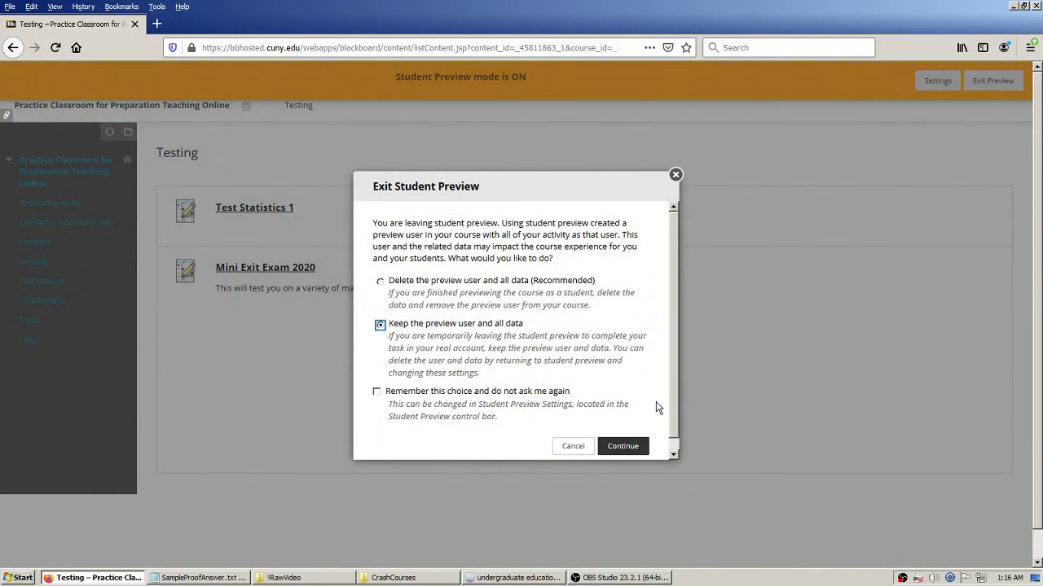
pyautogui.click(621, 447)
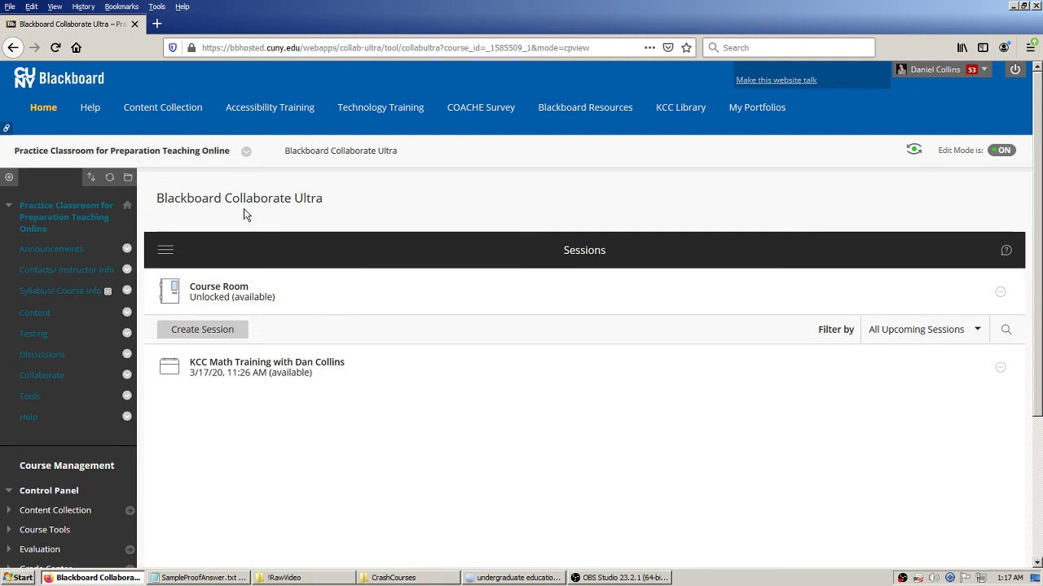
# Open the Full Grade Center and look over the total columns and the two test columns.
pyautogui.scroll(-2, 244, 215)
pyautogui.scroll(-2, 244, 216)
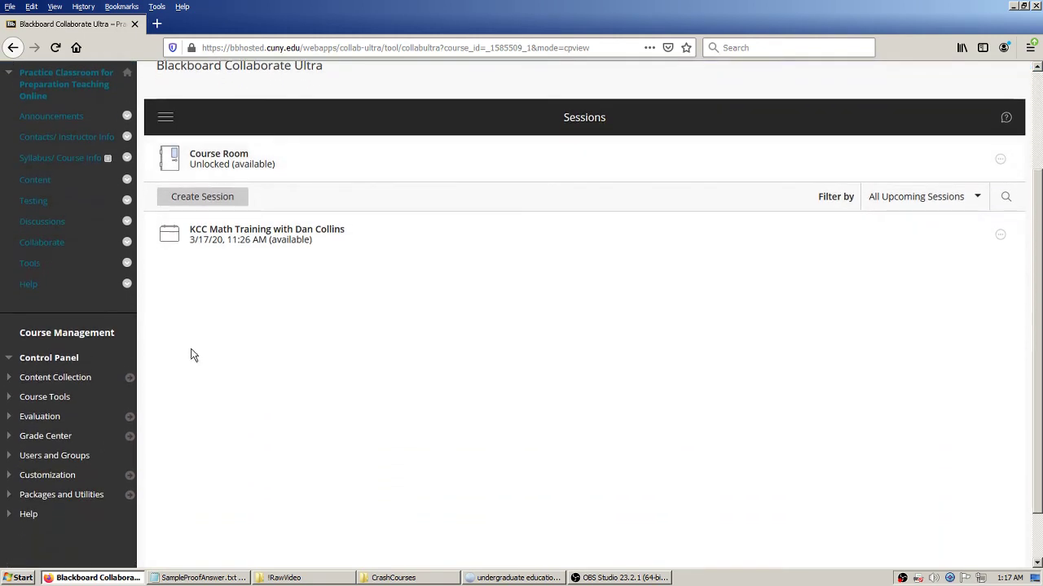
pyautogui.click(131, 441)
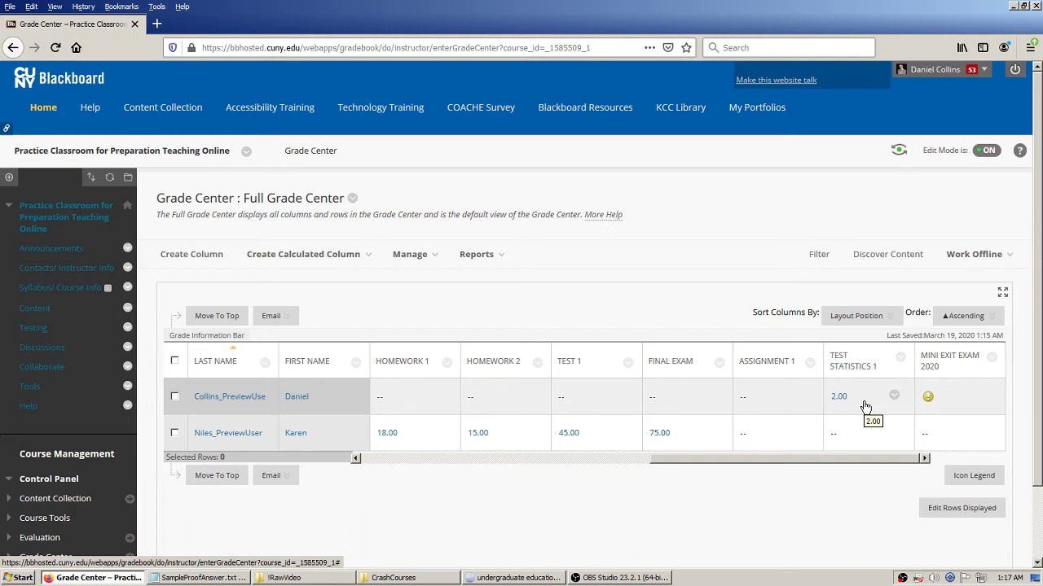
pyautogui.click(391, 459)
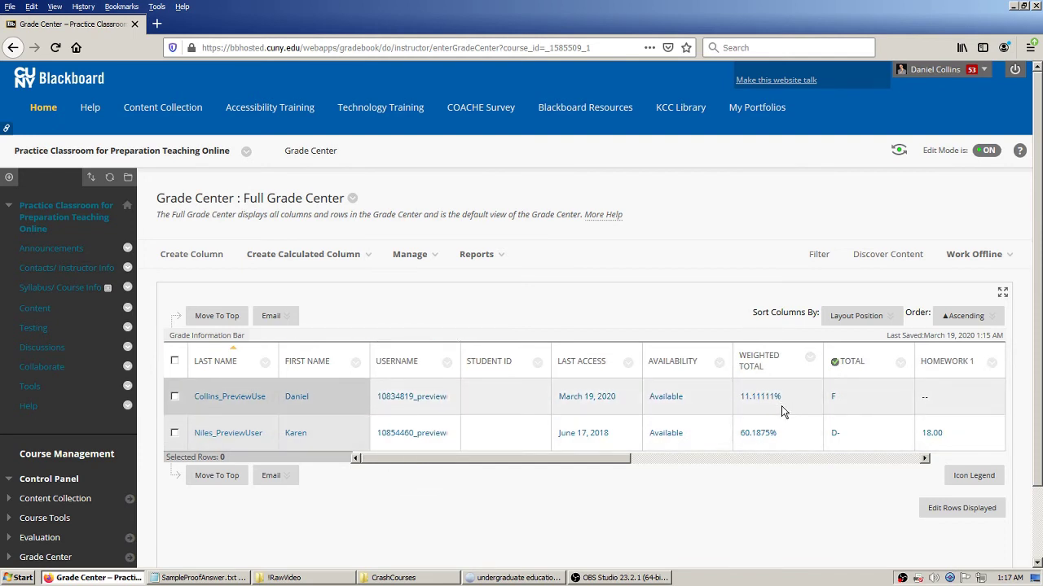
pyautogui.click(914, 458)
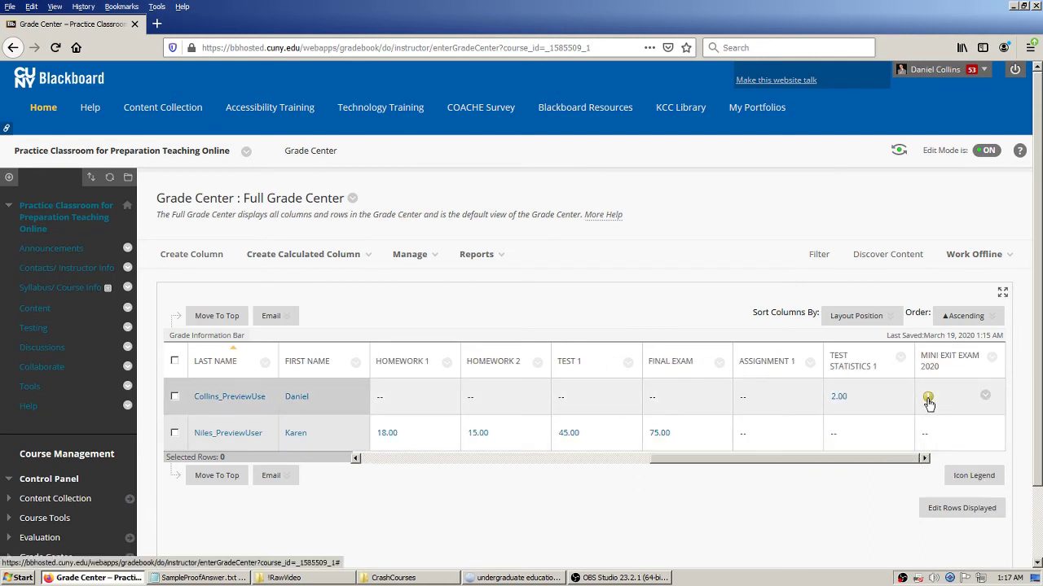
# Open Grade Attempts for the Mini Exit Exam 2020 column.
pyautogui.moveTo(928, 402)
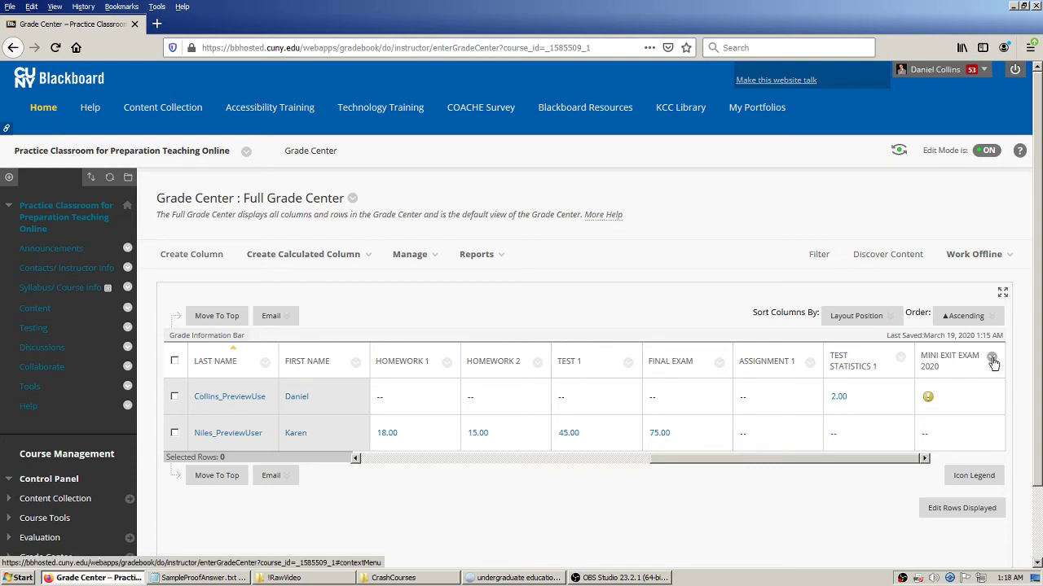
pyautogui.click(992, 359)
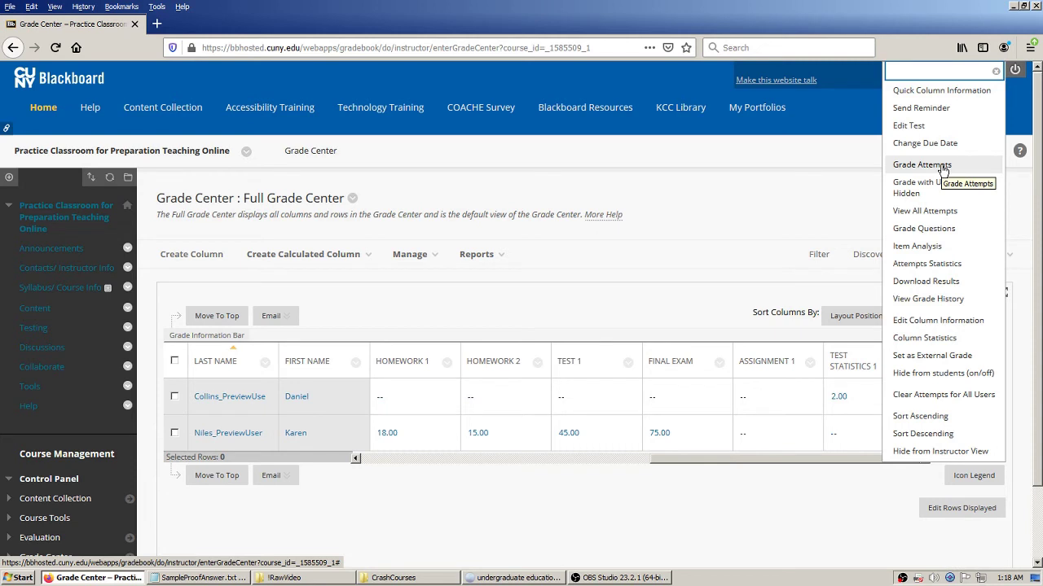
pyautogui.click(922, 165)
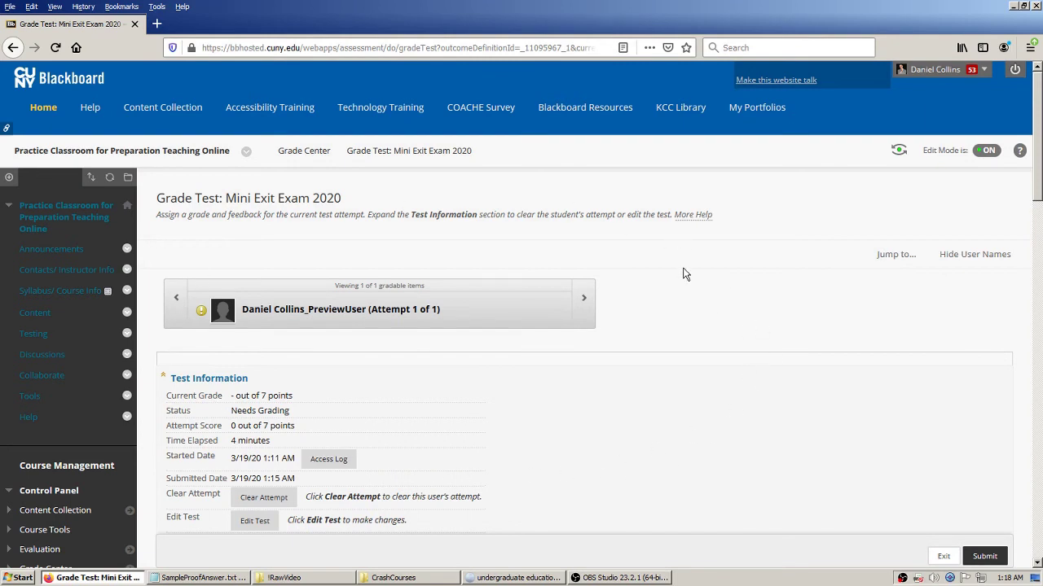
# Examine the Test Information of the exam attempt, collapsing the section and expanding it again.
pyautogui.scroll(-2, 692, 269)
pyautogui.scroll(-2, 696, 265)
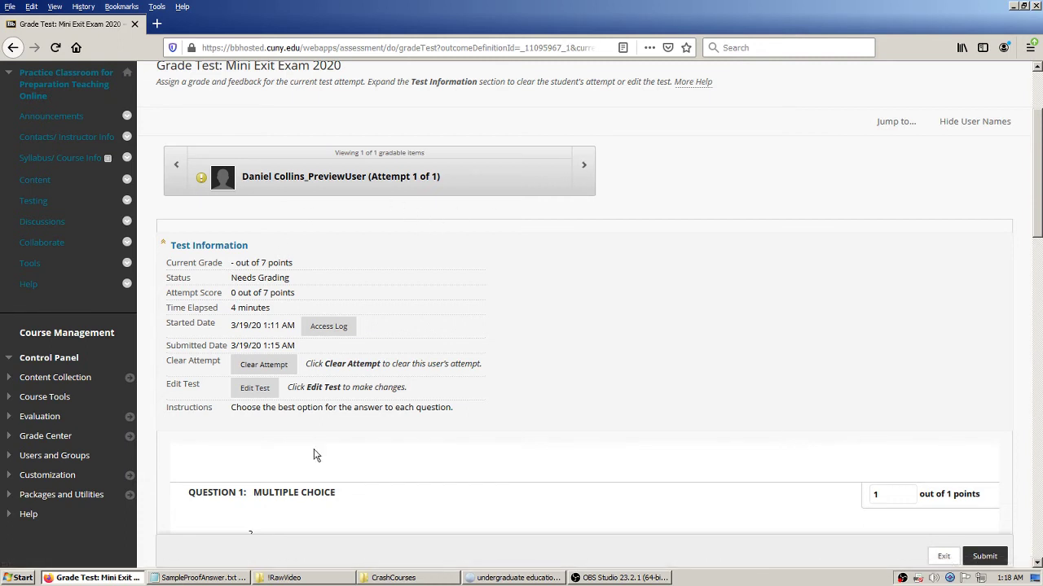
pyautogui.click(189, 249)
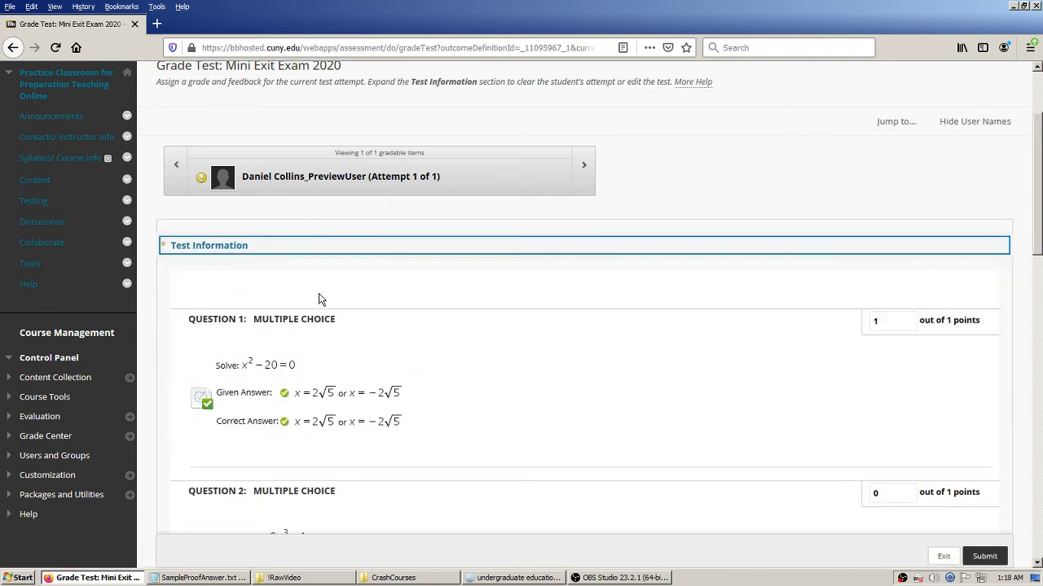
pyautogui.click(203, 251)
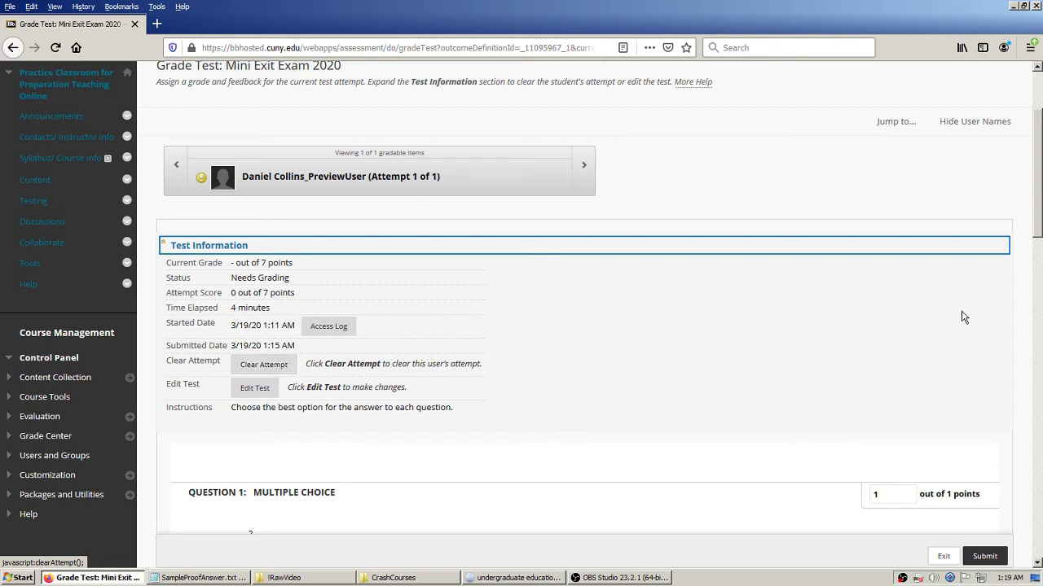
pyautogui.click(1023, 329)
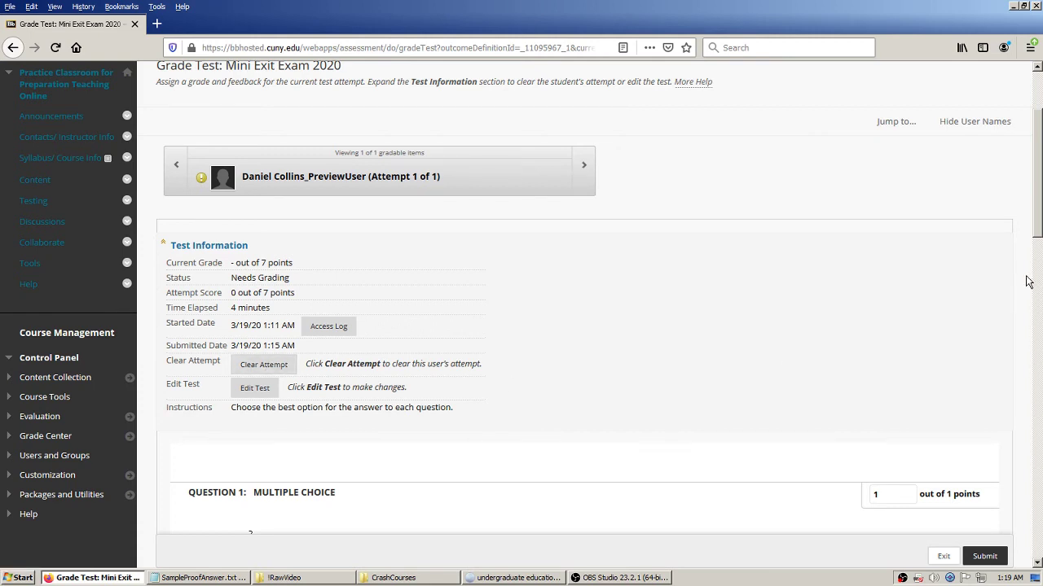
# Examine the multiple-choice questions of the attempt and highlight the given answer of Question 1.
pyautogui.scroll(-1, 1028, 281)
pyautogui.scroll(-5, 1028, 281)
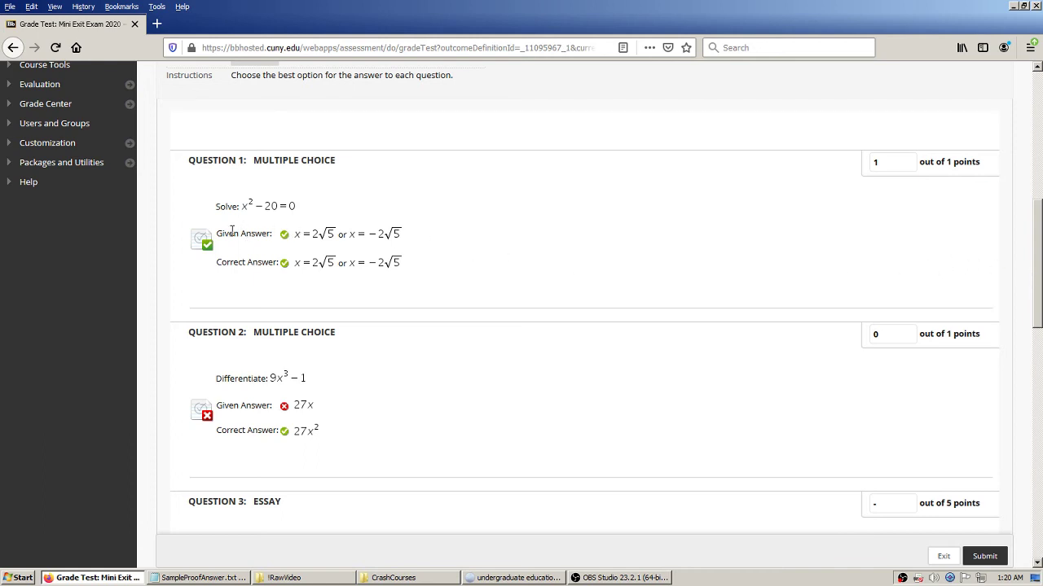
pyautogui.moveTo(218, 234); pyautogui.dragTo(440, 235)
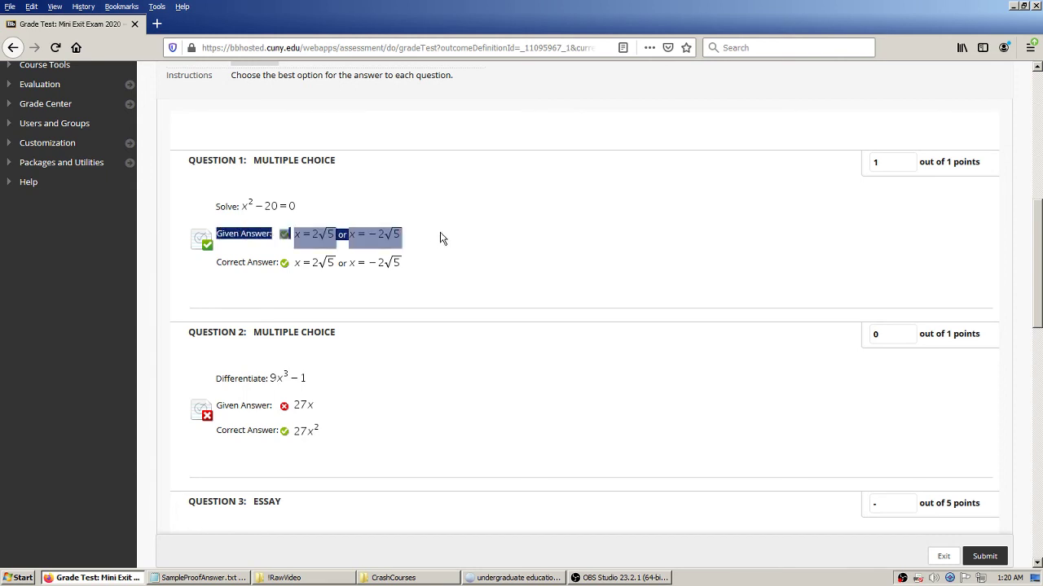
# Examine the Question 1 score field, the remaining auto-graded results, and the essay answer with its Response Feedback box in Question 3.
pyautogui.click(469, 256)
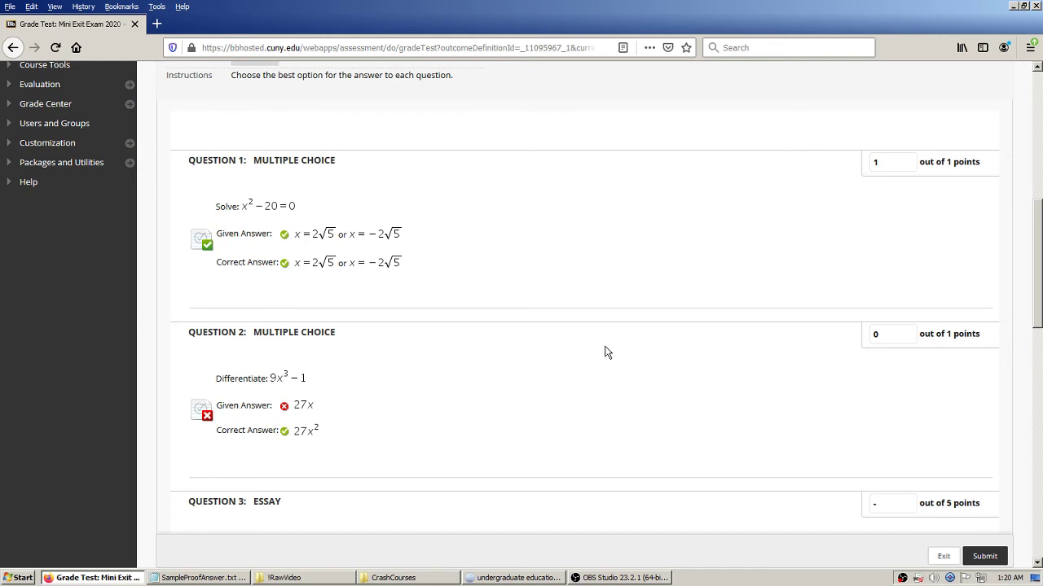
pyautogui.doubleClick(904, 165)
pyautogui.click(958, 275)
pyautogui.scroll(-1, 1038, 244)
pyautogui.scroll(1, 1039, 245)
pyautogui.scroll(-8, 1038, 244)
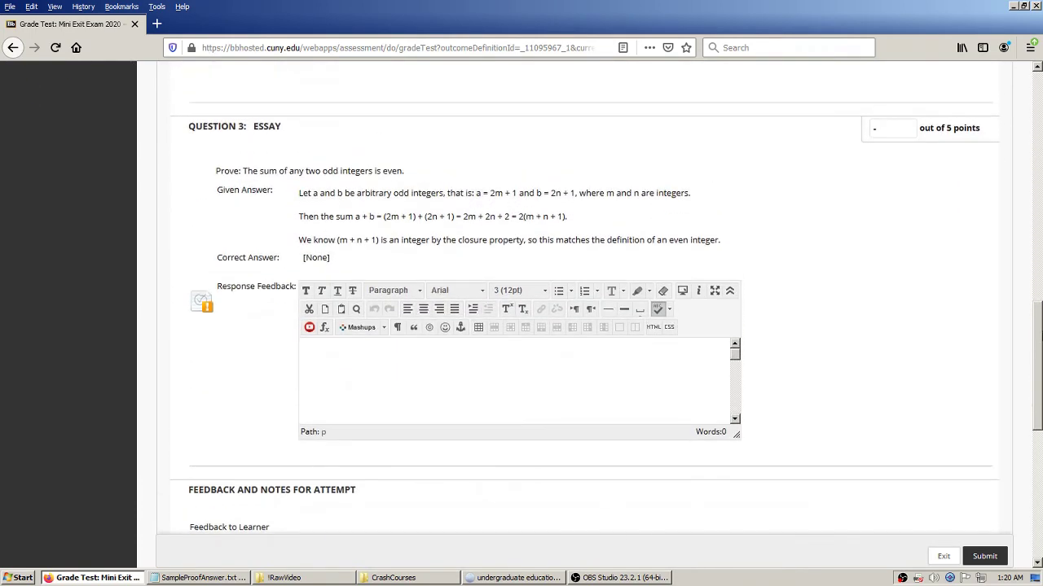
pyautogui.click(610, 365)
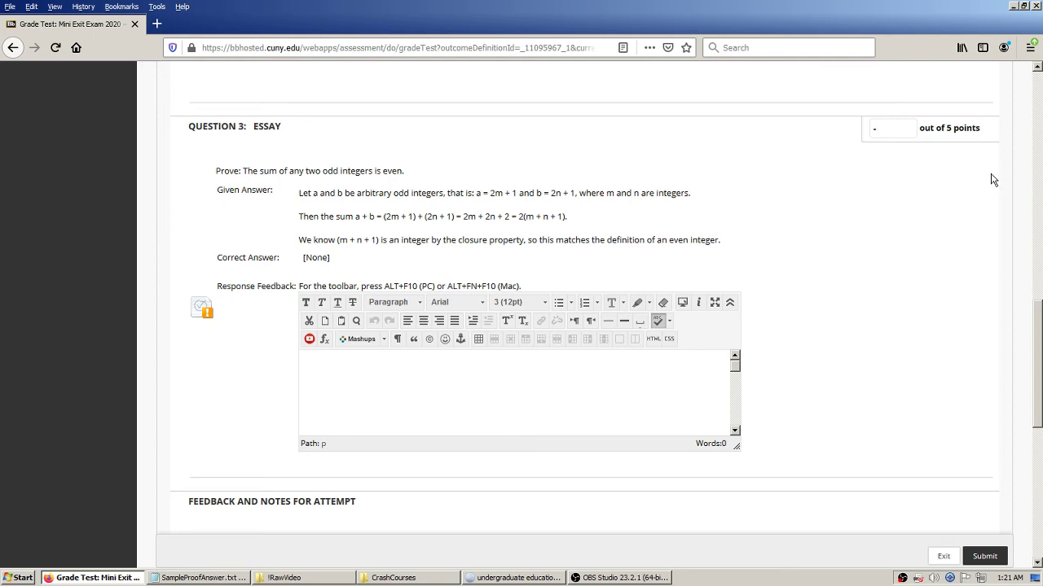
# Give the Question 3 essay a score of 5 points.
pyautogui.click(892, 130)
pyautogui.click(578, 381)
pyautogui.click(895, 129)
pyautogui.write('5')
pyautogui.click(928, 246)
# Enter "Which version of the closure law did you mean?" as the response feedback for Question 3.
pyautogui.click(544, 384)
pyautogui.write('Which version of the clo')
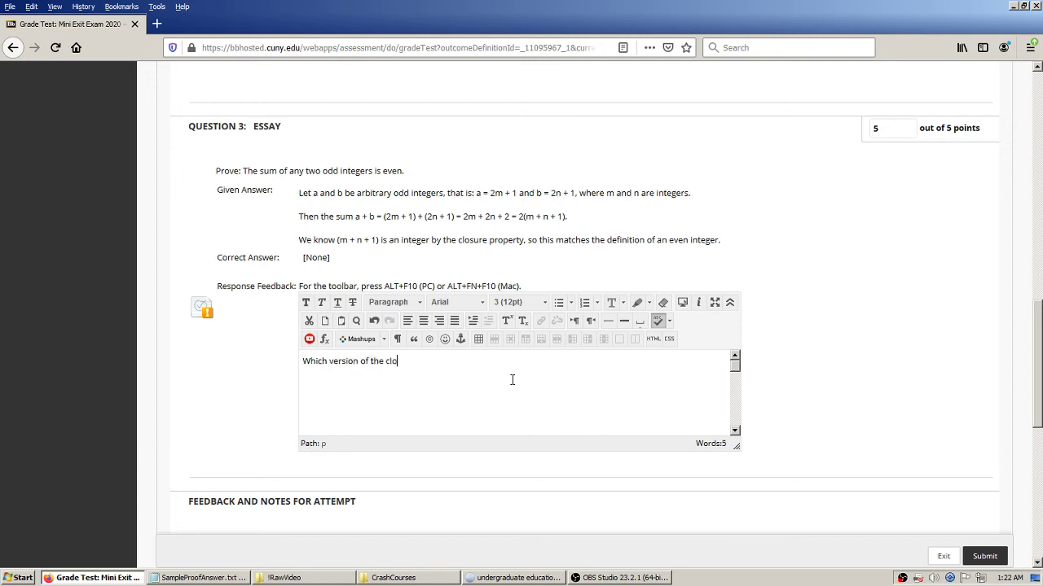
pyautogui.write('sure law did you mean?')
# Examine the Feedback to Learner and Grading Notes boxes for the attempt and compare them with the Question 3 response feedback.
pyautogui.scroll(-7, 905, 265)
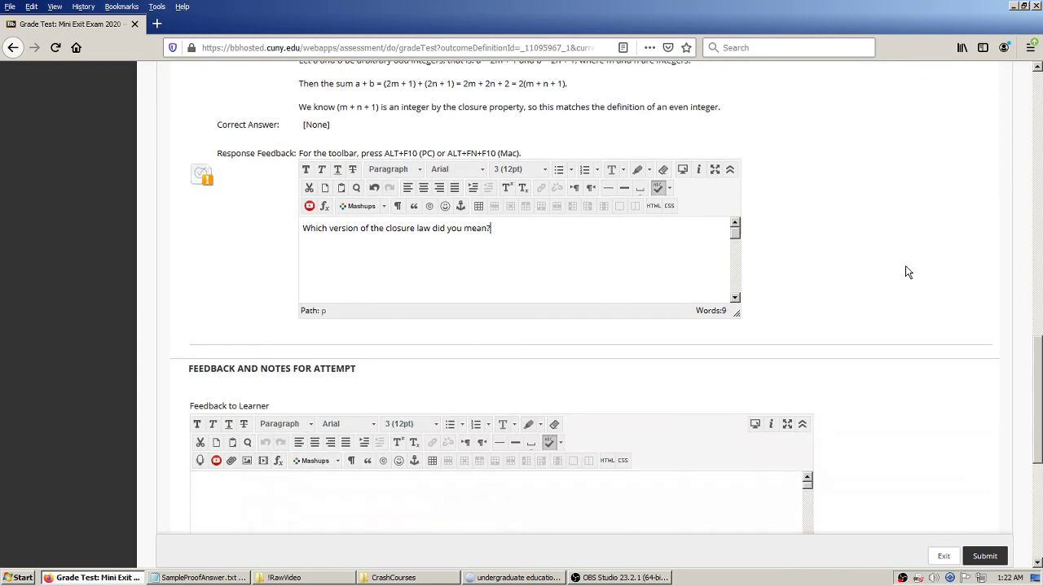
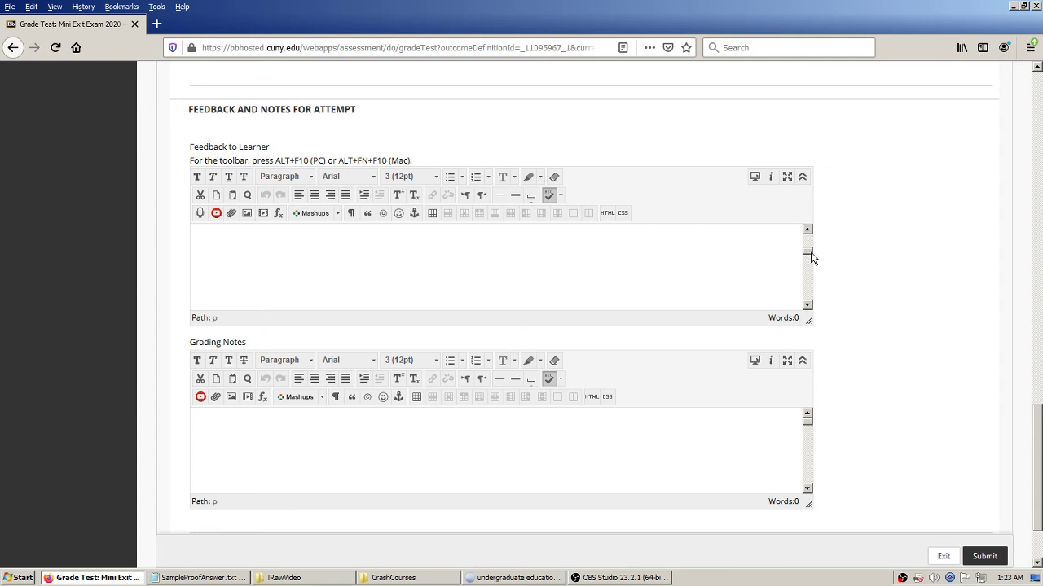
pyautogui.click(749, 239)
pyautogui.scroll(3, 948, 280)
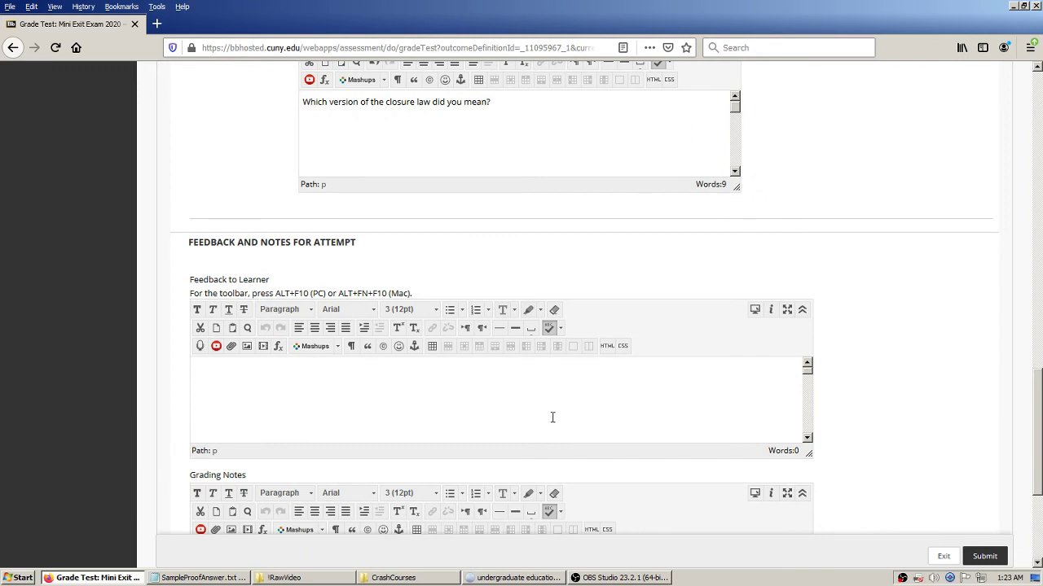
pyautogui.click(558, 102)
pyautogui.scroll(7, 733, 188)
pyautogui.scroll(-7, 731, 201)
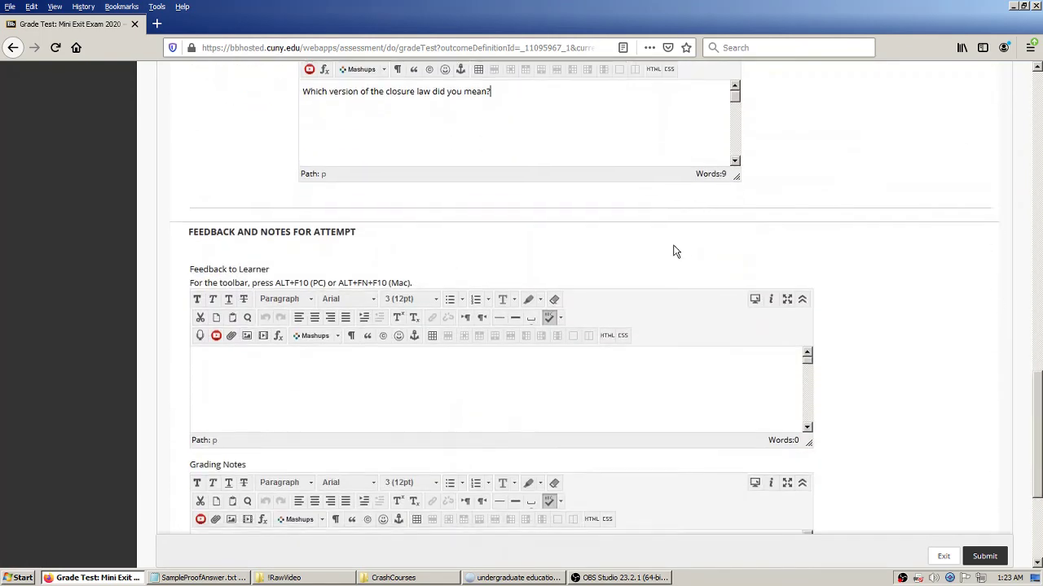
pyautogui.scroll(-5, 572, 270)
pyautogui.scroll(3, 622, 311)
pyautogui.click(619, 309)
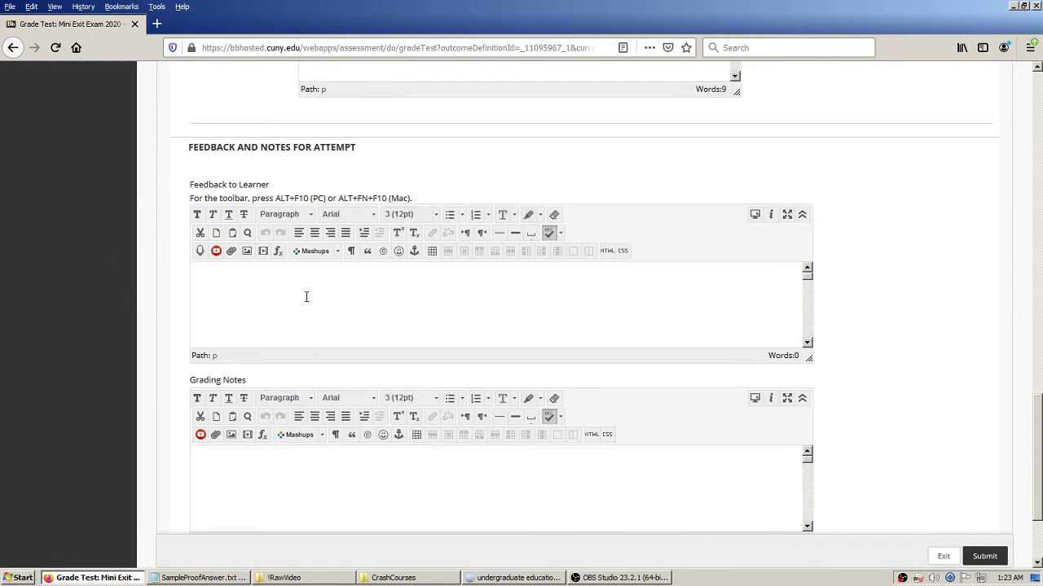
pyautogui.scroll(-2, 472, 391)
pyautogui.click(491, 410)
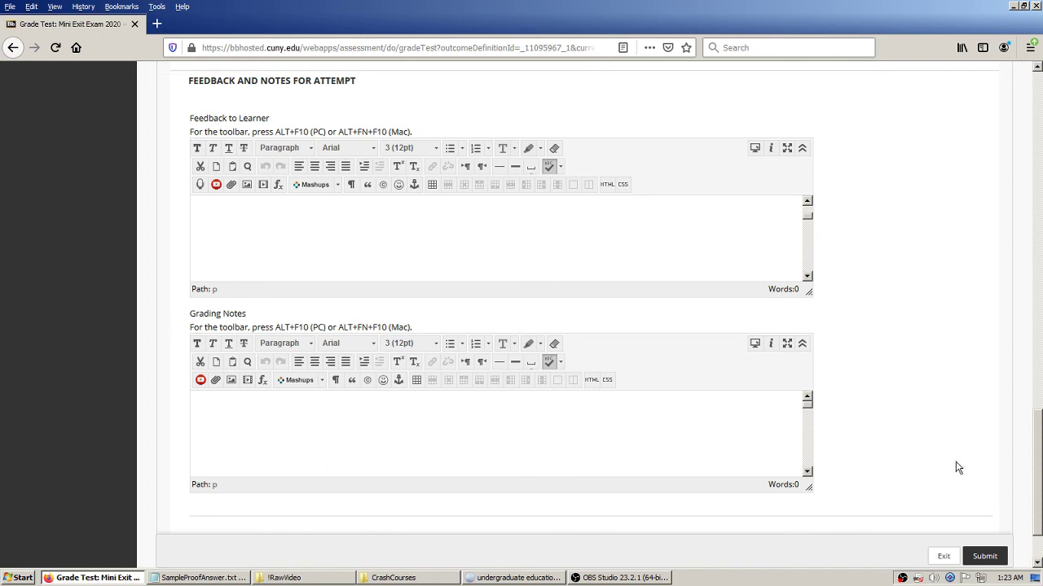
# Review the graded Mini Exit Exam 2020 attempt from its Test Information down to the end and submit the grading.
pyautogui.moveTo(1038, 514)
pyautogui.mouseDown()
pyautogui.moveTo(1038, 339)
pyautogui.moveTo(1038, 535)
pyautogui.mouseUp()
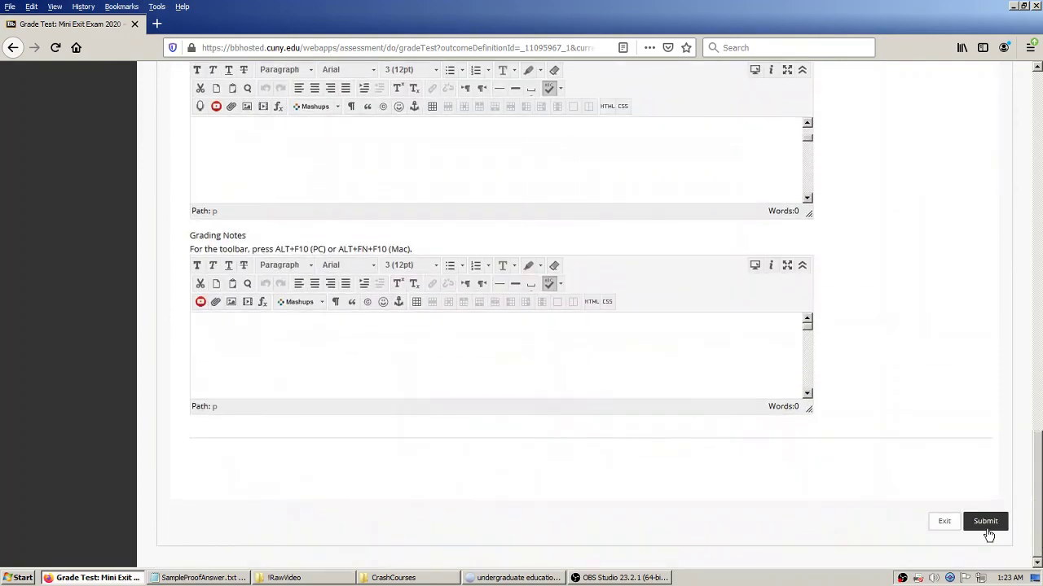
pyautogui.click(985, 522)
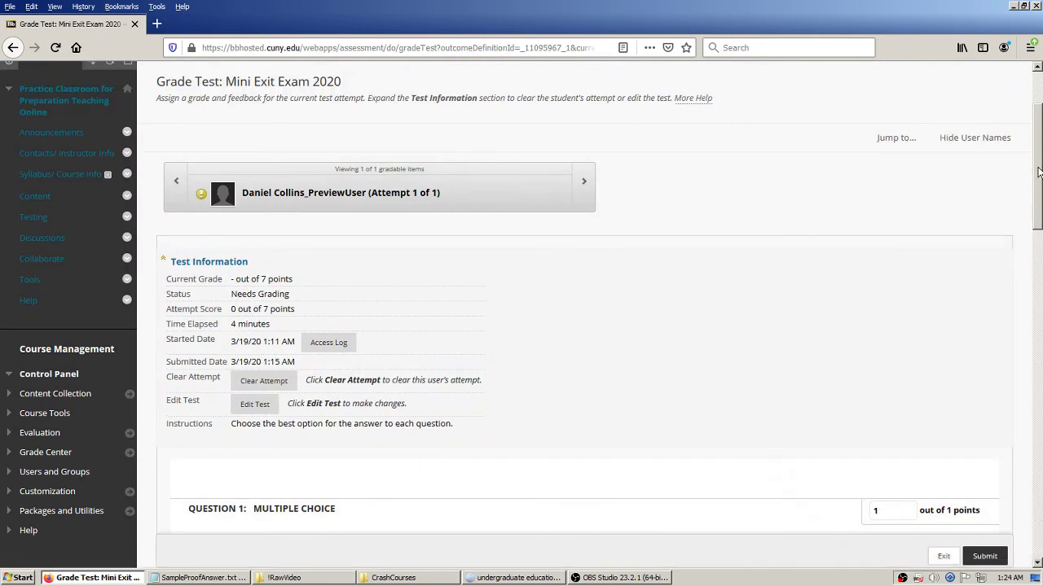
pyautogui.moveTo(1038, 168); pyautogui.dragTo(1038, 494)
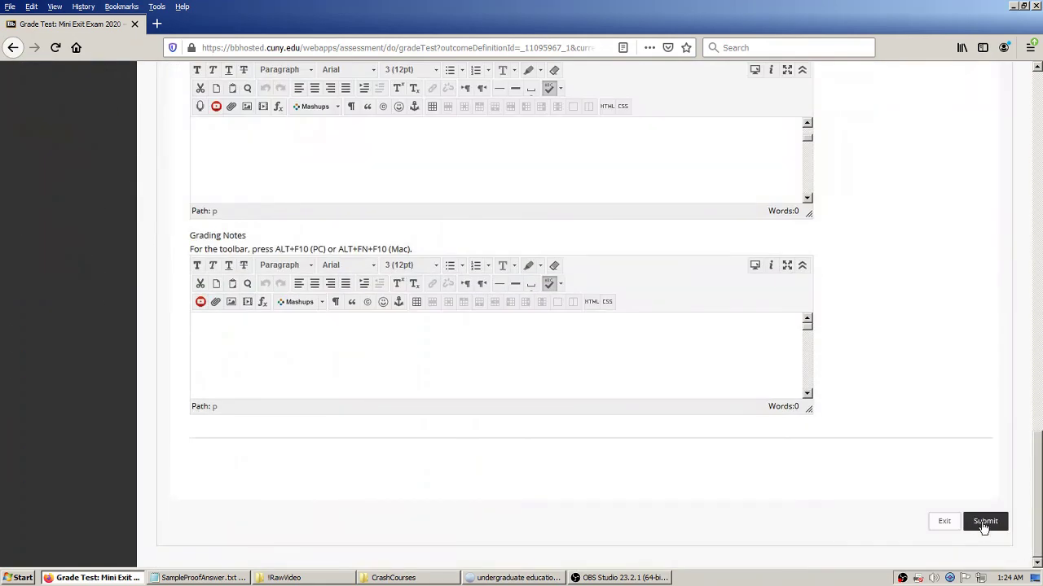
pyautogui.click(983, 525)
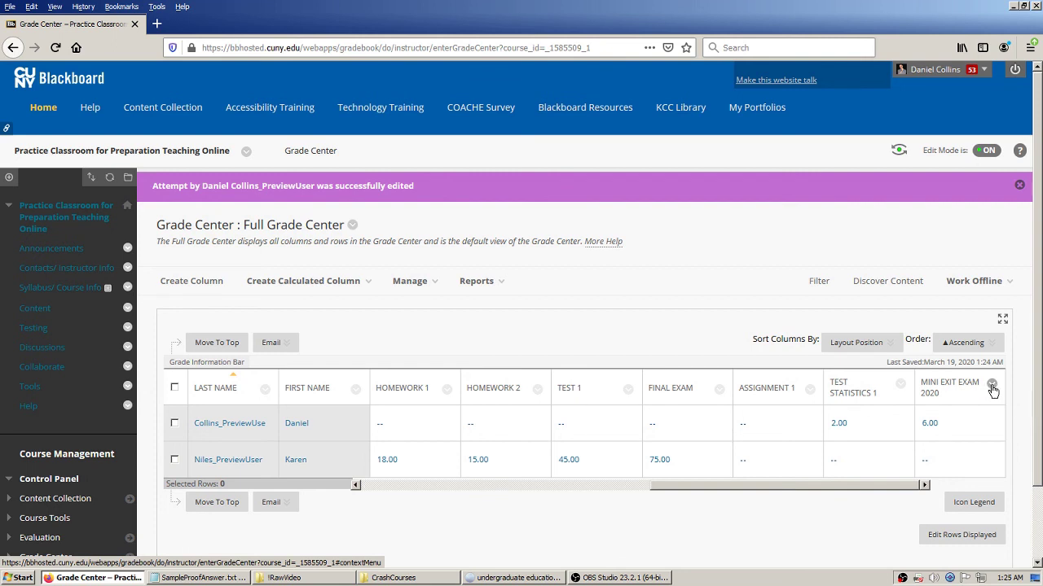
# Open the column information of Mini Exit Exam 2020 for editing and check the available Primary Display formats.
pyautogui.click(992, 388)
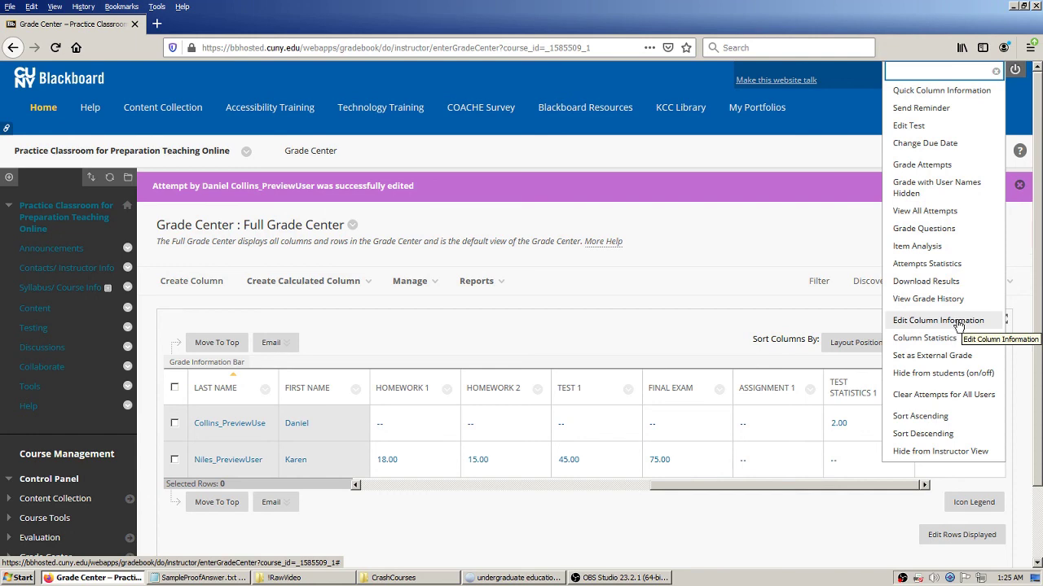
pyautogui.click(958, 324)
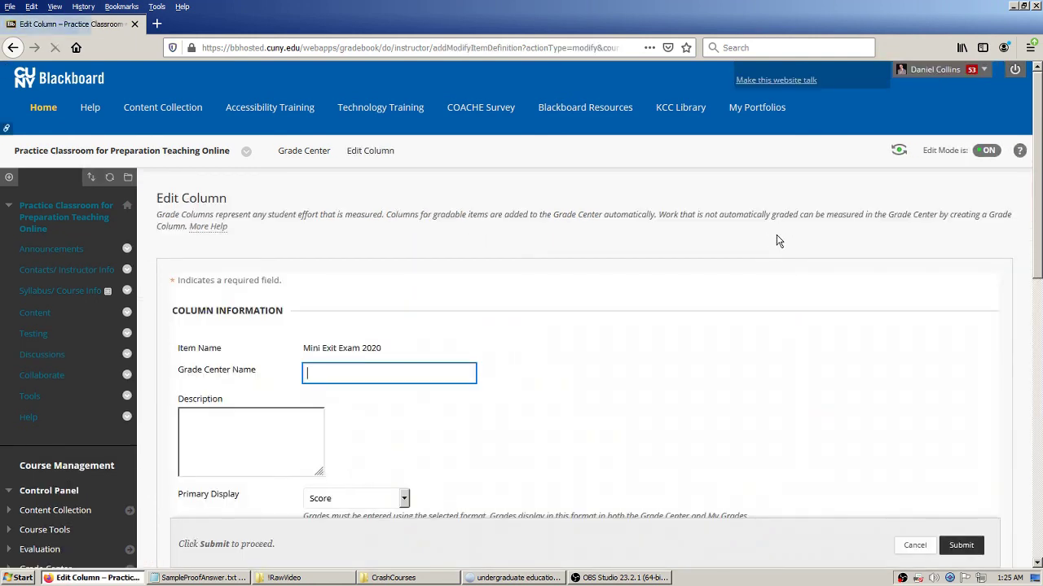
pyautogui.scroll(-5, 773, 238)
pyautogui.scroll(-5, 773, 238)
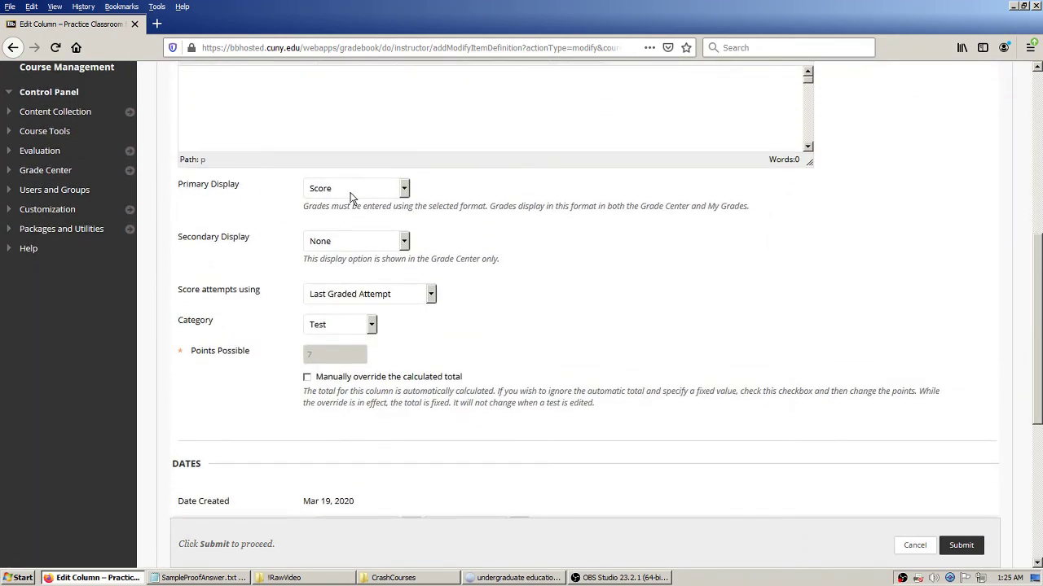
pyautogui.click(405, 190)
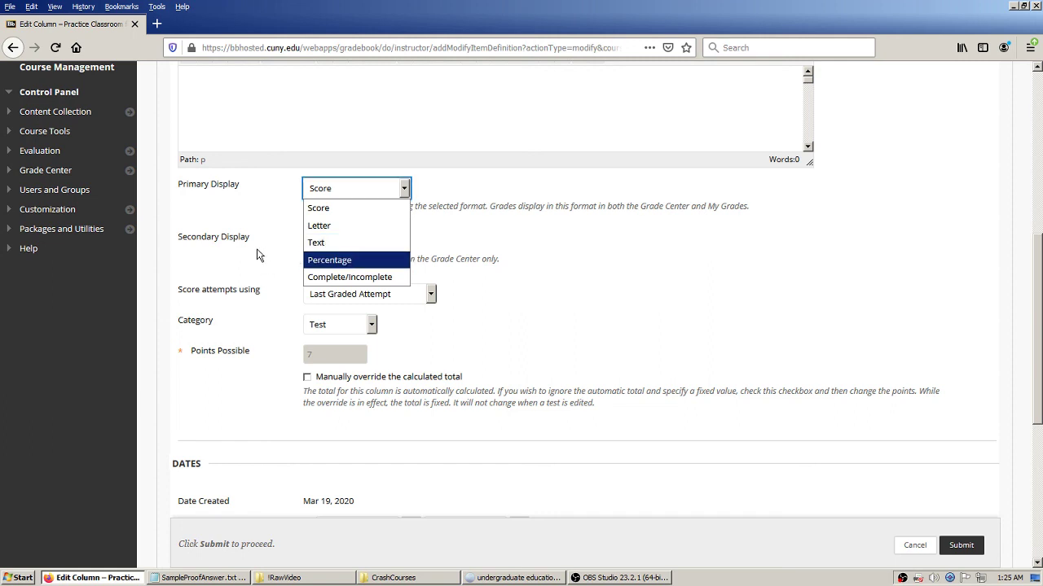
pyautogui.click(198, 270)
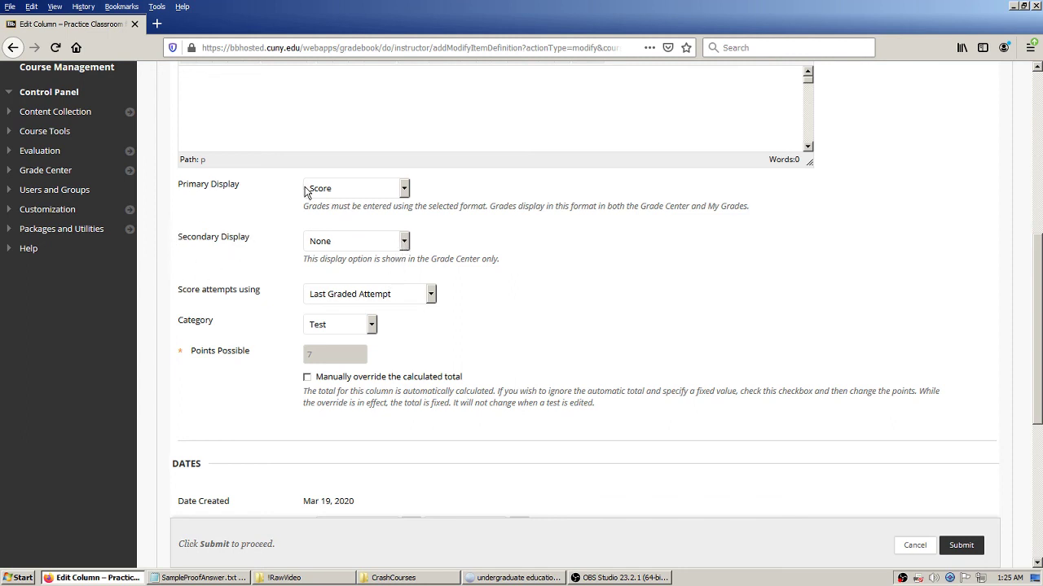
# Set the column's Secondary Display to Percentage and submit the column changes.
pyautogui.click(404, 242)
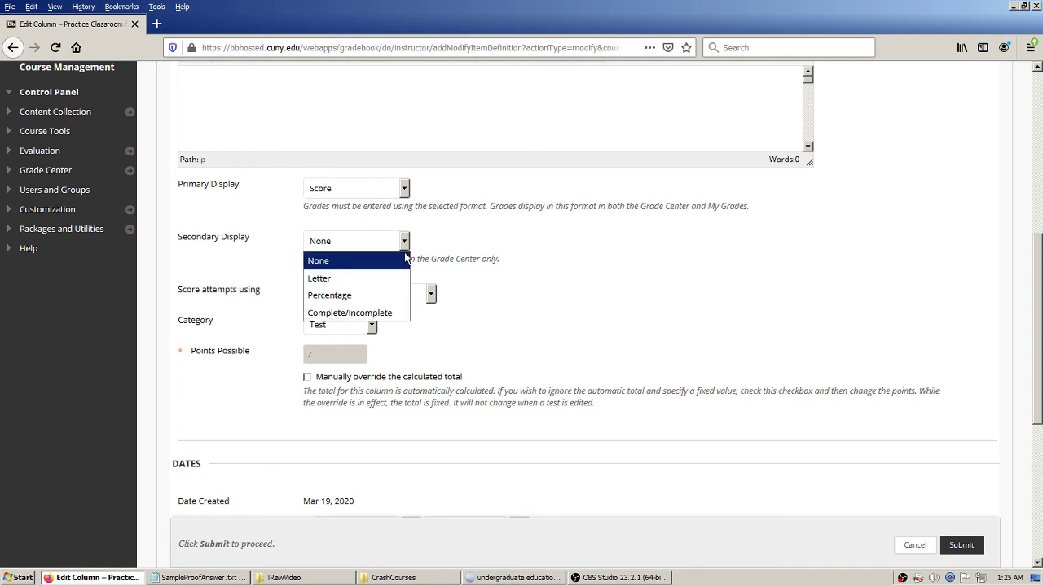
pyautogui.click(374, 296)
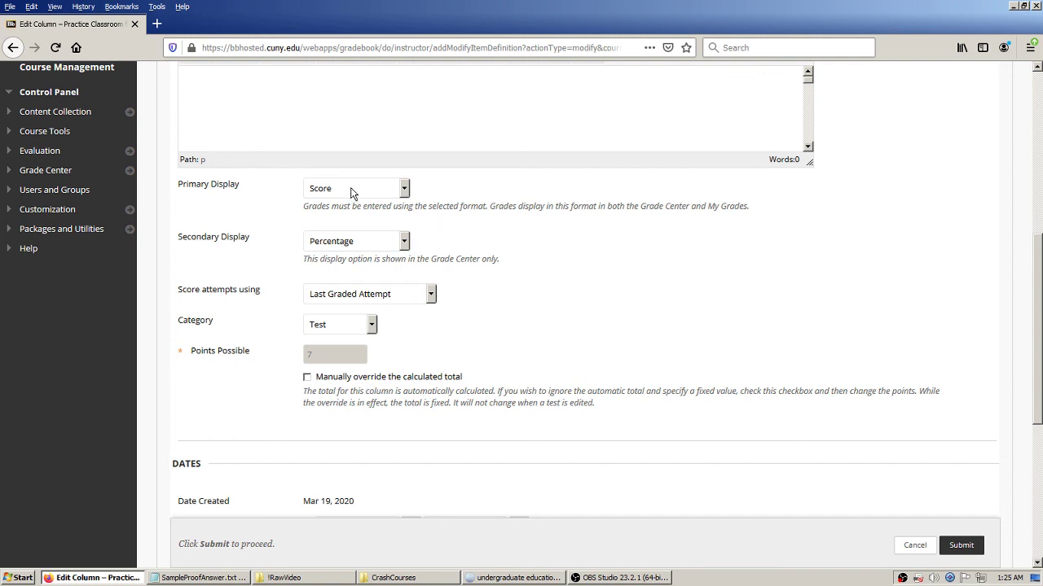
pyautogui.click(961, 546)
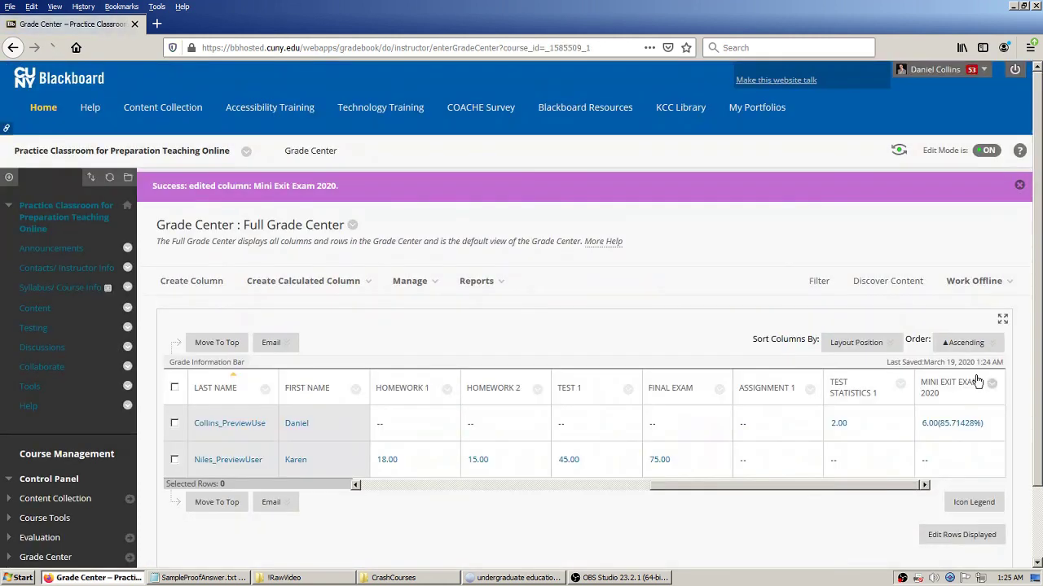